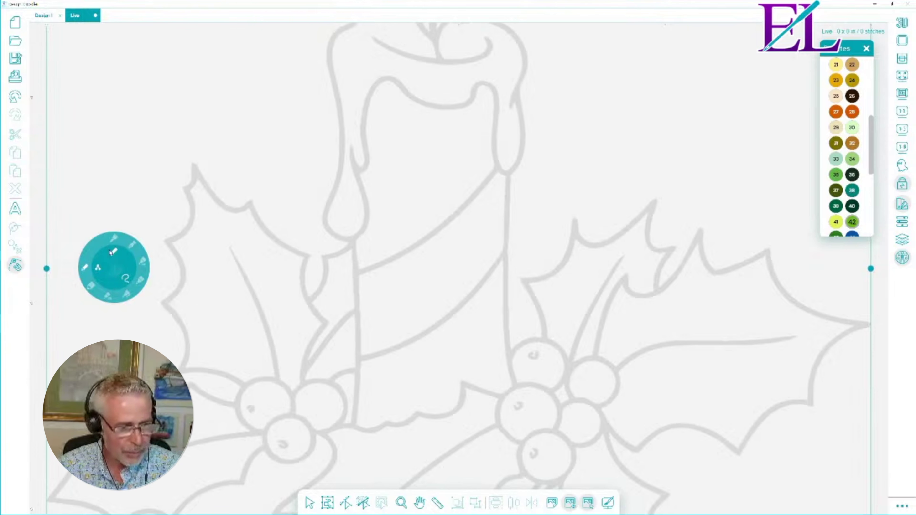
# Draw a straight run line about 0.74 in wide left of the candle and continue it with a freehand curve toward the holly leaf
pyautogui.click(124, 278)
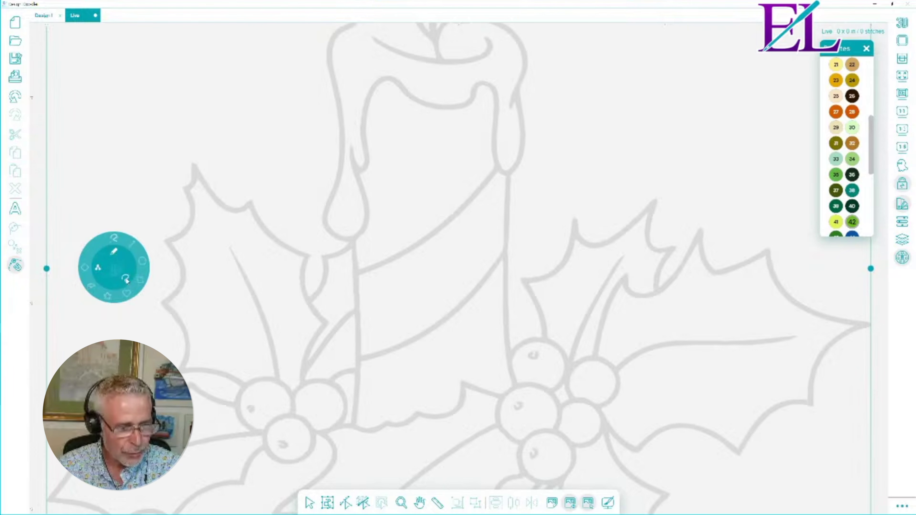
pyautogui.click(132, 246)
pyautogui.moveTo(129, 104)
pyautogui.mouseDown()
pyautogui.moveTo(281, 165)
pyautogui.moveTo(282, 154)
pyautogui.mouseUp()
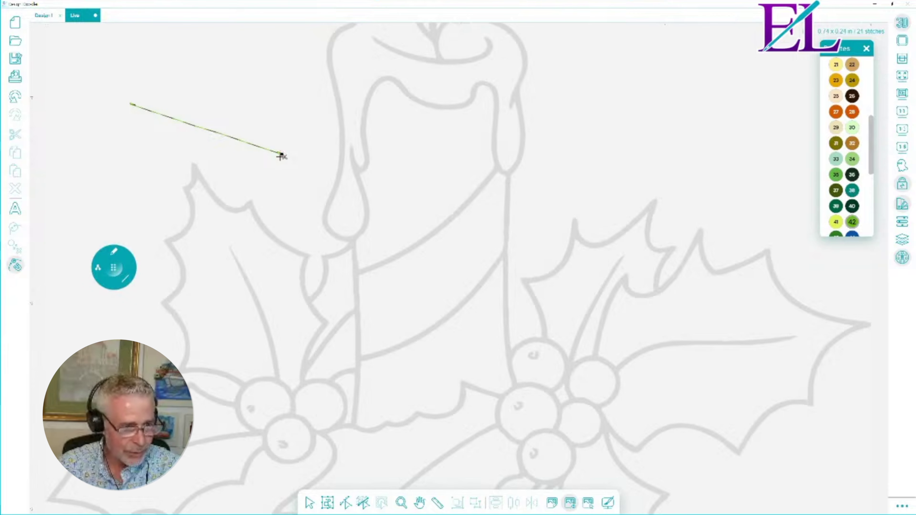
pyautogui.click(114, 267)
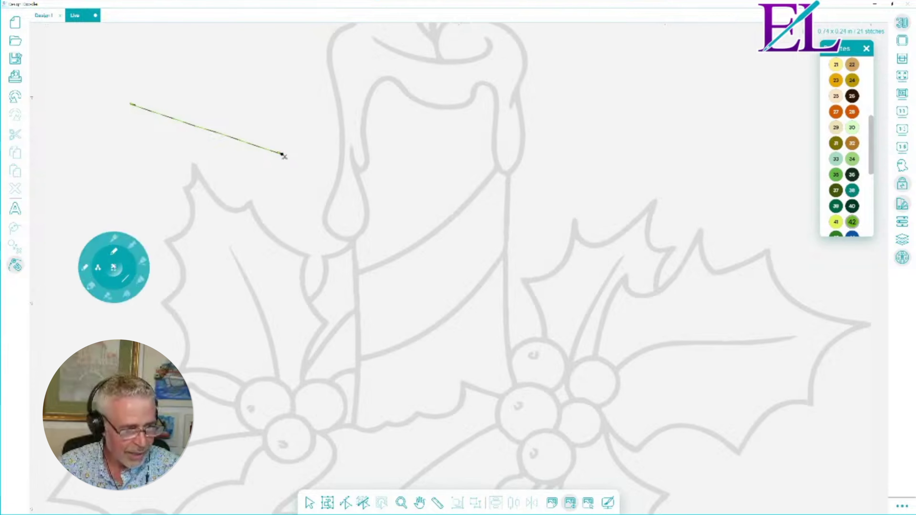
pyautogui.click(115, 239)
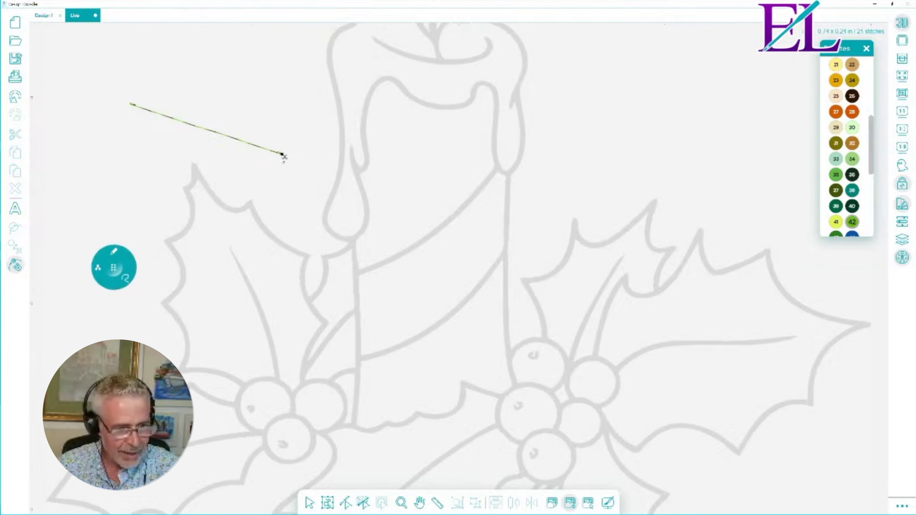
pyautogui.moveTo(282, 154)
pyautogui.mouseDown()
pyautogui.moveTo(236, 187)
pyautogui.moveTo(262, 231)
pyautogui.moveTo(226, 265)
pyautogui.moveTo(206, 255)
pyautogui.mouseUp()
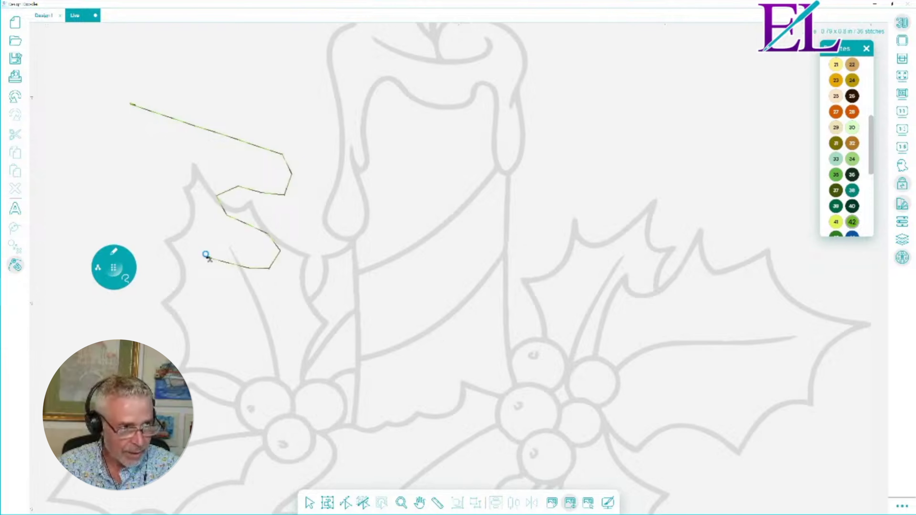
# Close the curve back to its starting point with a straight segment, and draw a short separate line below it
pyautogui.click(125, 276)
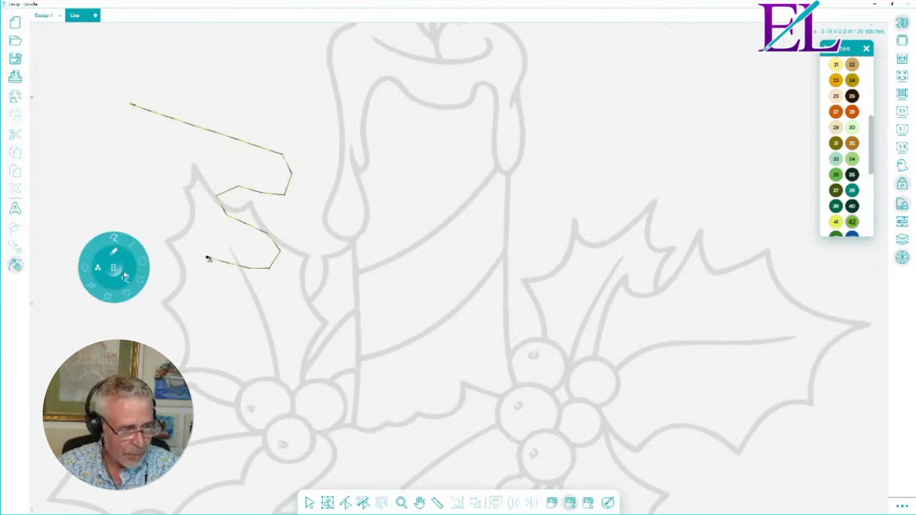
pyautogui.click(129, 248)
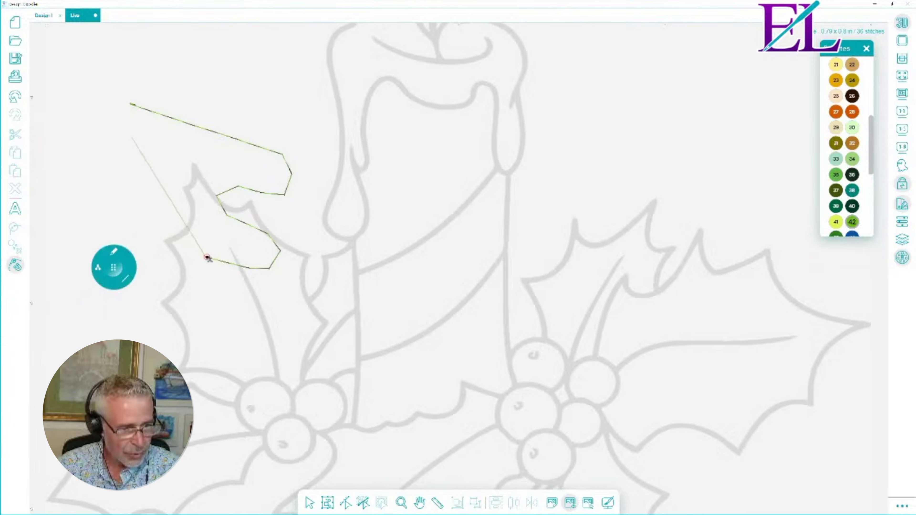
pyautogui.click(132, 105)
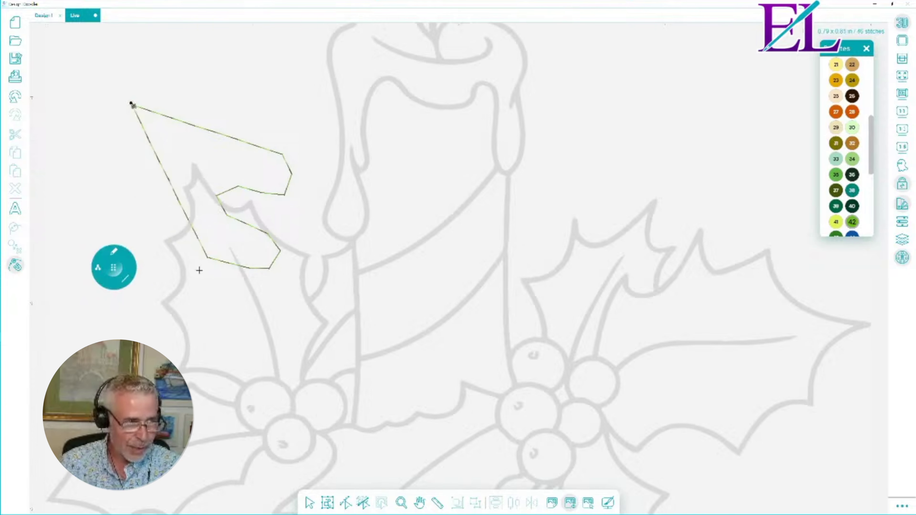
pyautogui.click(195, 257)
pyautogui.click(222, 275)
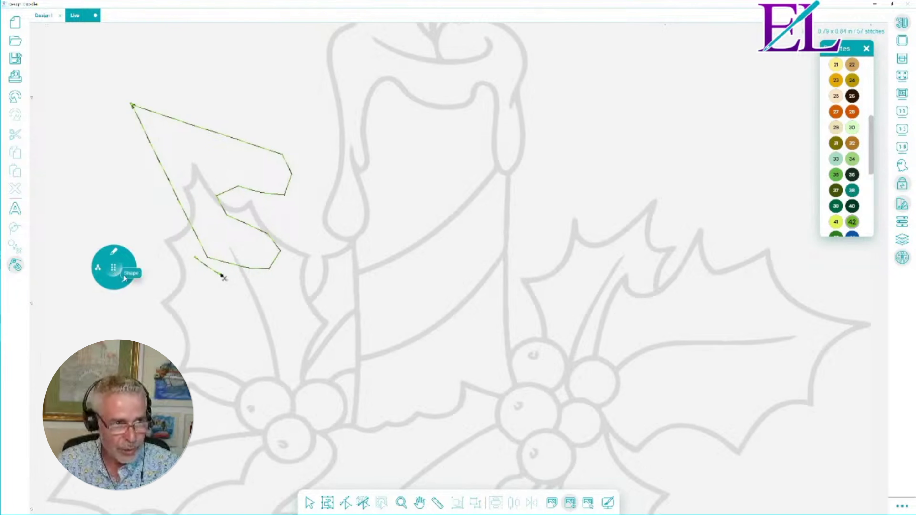
# Undo all the line and curve segments drawn on the canvas
pyautogui.click(15, 98)
pyautogui.click(15, 98)
pyautogui.click(15, 98)
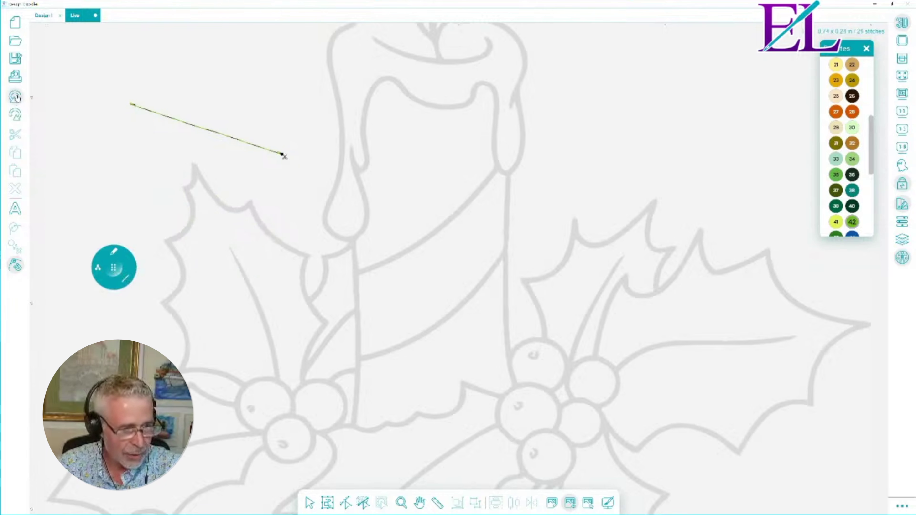
pyautogui.click(15, 99)
# Hide the stitches and show the outlines in the design view
pyautogui.moveTo(100, 271)
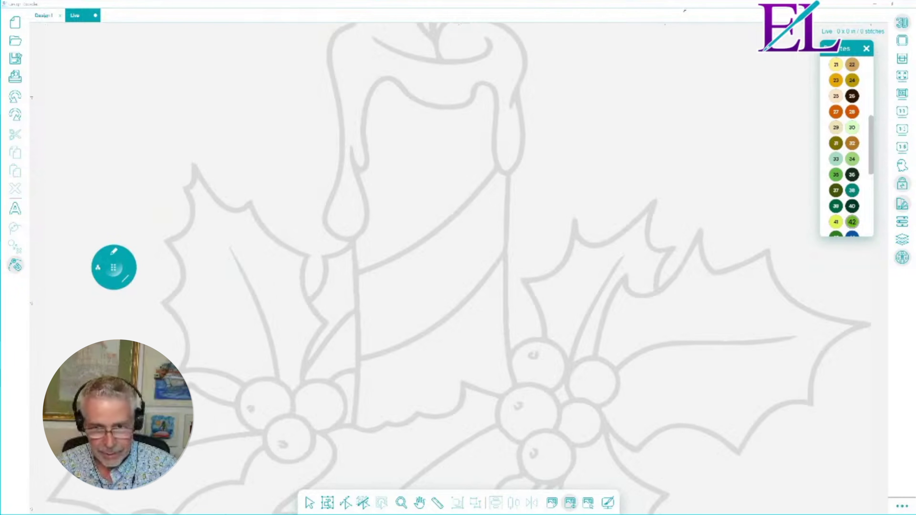
pyautogui.click(901, 507)
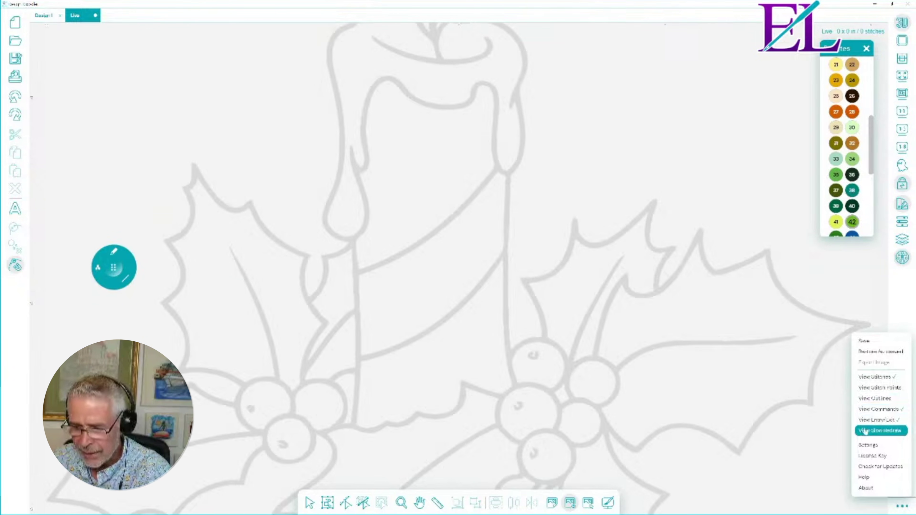
pyautogui.click(865, 421)
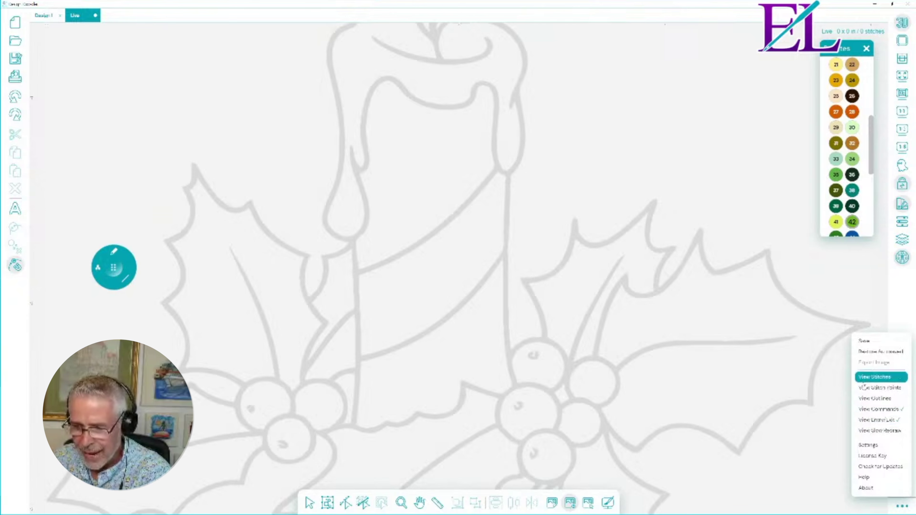
pyautogui.click(864, 378)
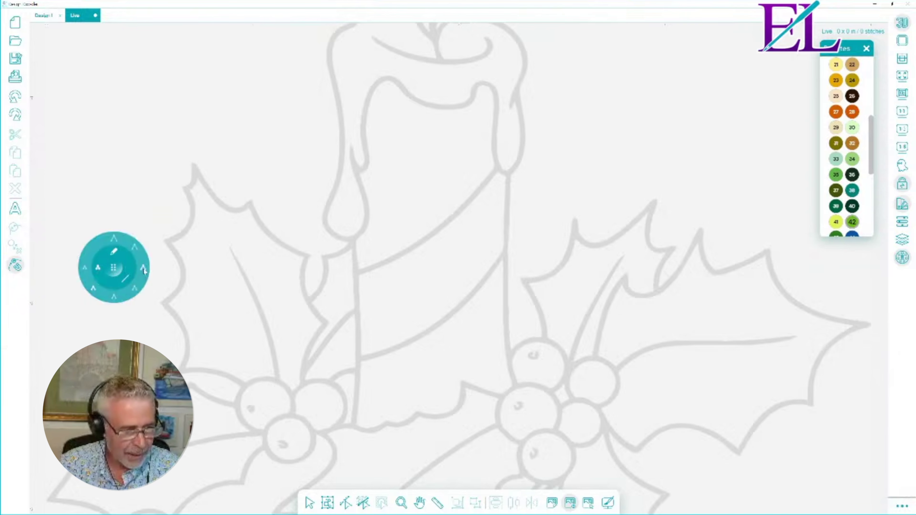
pyautogui.click(901, 506)
pyautogui.click(864, 398)
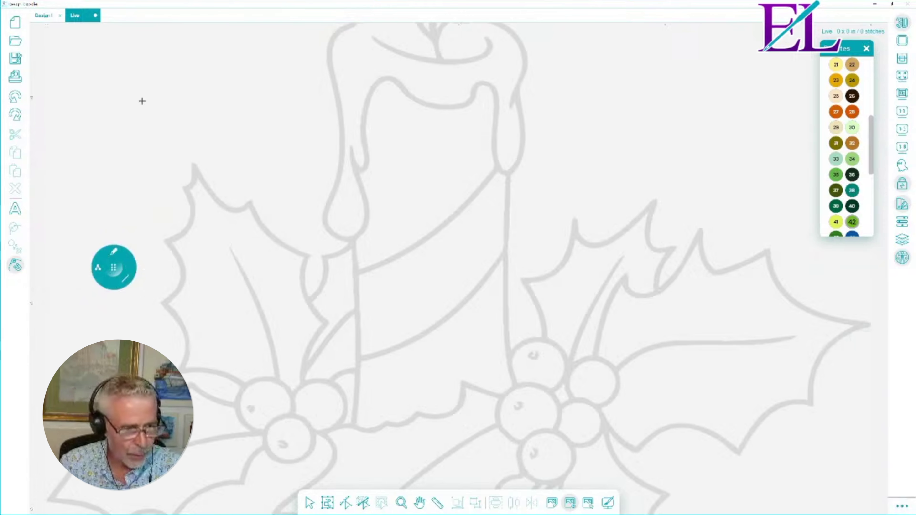
# Draw a short straight line above the left holly leaf and extend it with a looping freehand curve, about 1.17 x 1.25 in overall
pyautogui.click(198, 133)
pyautogui.click(244, 143)
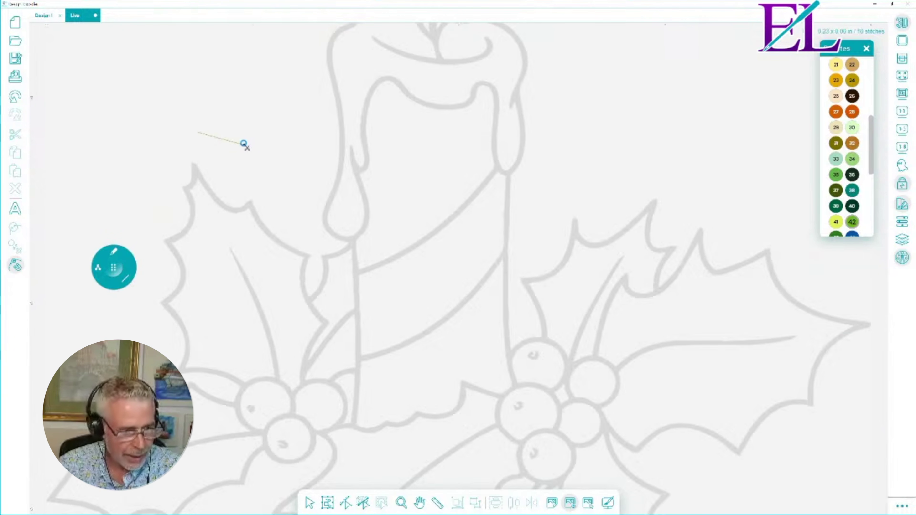
pyautogui.click(114, 268)
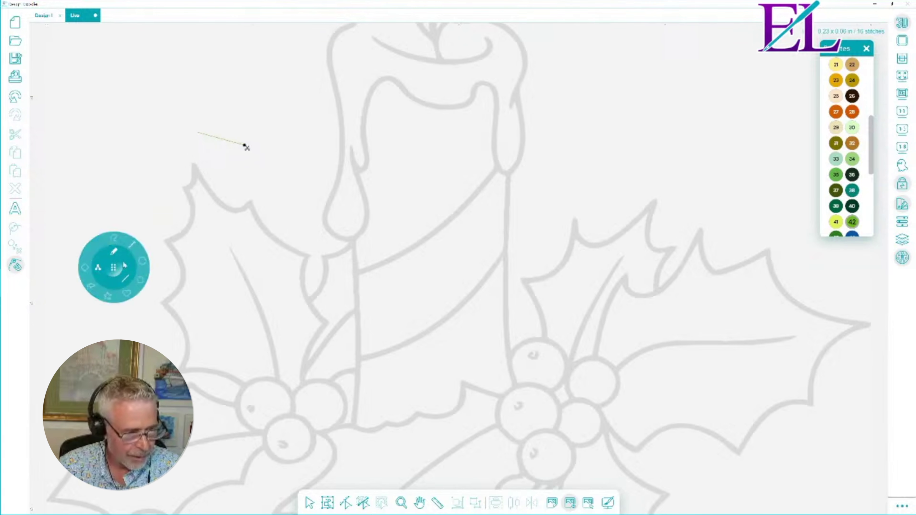
pyautogui.moveTo(245, 146)
pyautogui.mouseDown()
pyautogui.moveTo(271, 168)
pyautogui.moveTo(284, 209)
pyautogui.moveTo(266, 227)
pyautogui.moveTo(217, 217)
pyautogui.moveTo(181, 243)
pyautogui.moveTo(223, 311)
pyautogui.moveTo(290, 312)
pyautogui.moveTo(333, 245)
pyautogui.moveTo(330, 172)
pyautogui.moveTo(306, 93)
pyautogui.moveTo(215, 63)
pyautogui.moveTo(127, 80)
pyautogui.moveTo(101, 121)
pyautogui.moveTo(176, 178)
pyautogui.moveTo(166, 206)
pyautogui.moveTo(92, 189)
pyautogui.mouseUp()
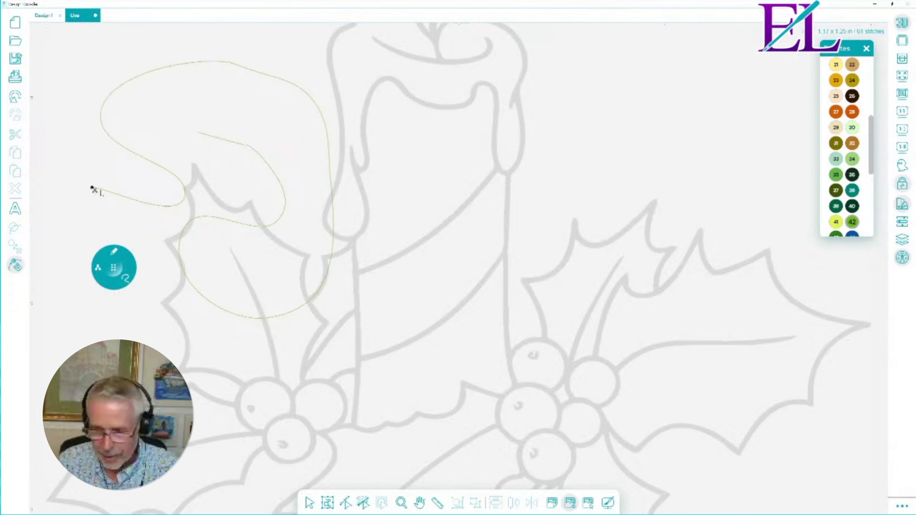
# Show the stitches again together with the outlines and compare how they follow the tight curves
pyautogui.click(901, 507)
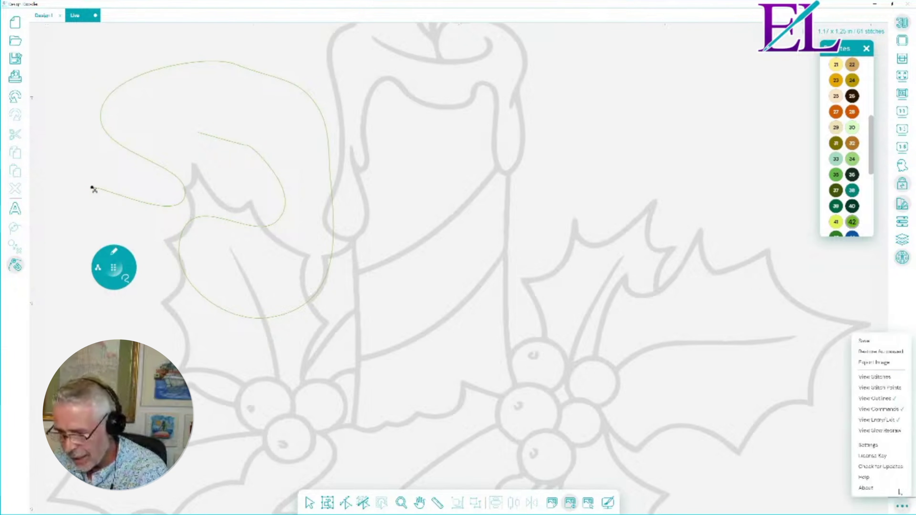
pyautogui.click(866, 380)
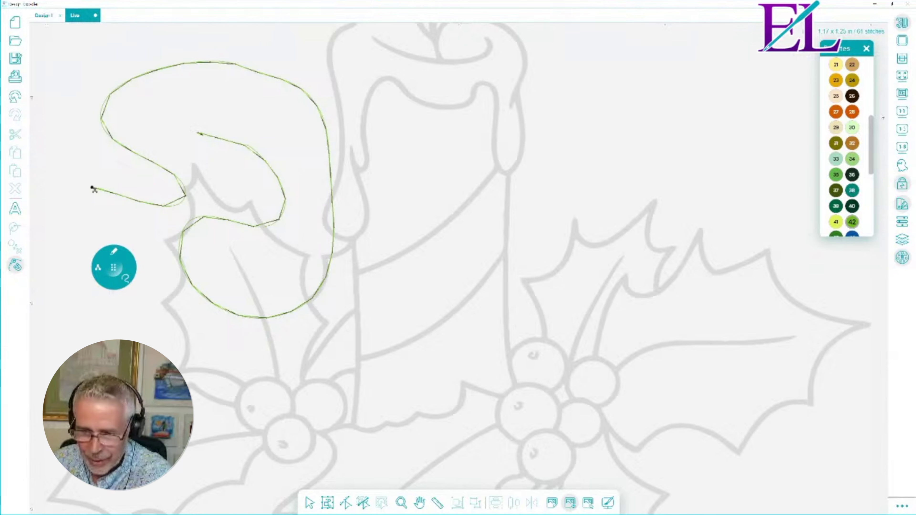
pyautogui.click(419, 502)
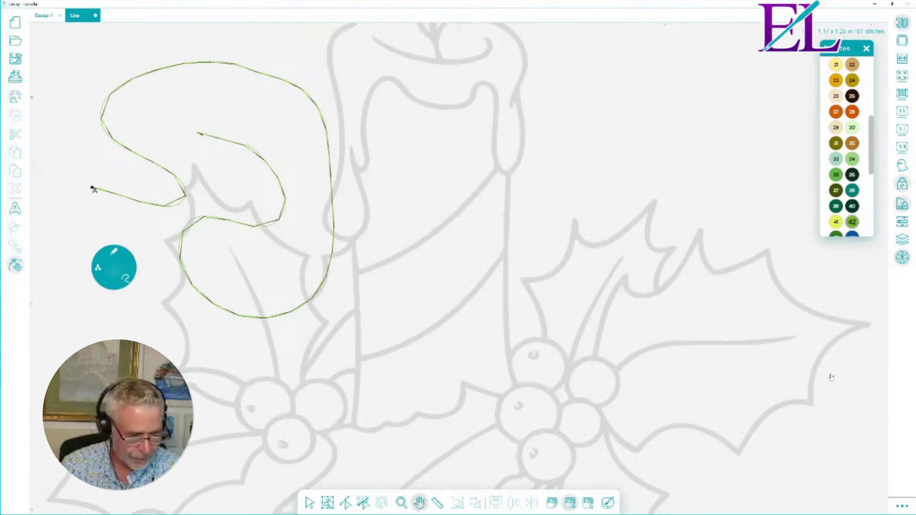
pyautogui.scroll(5, 172, 196)
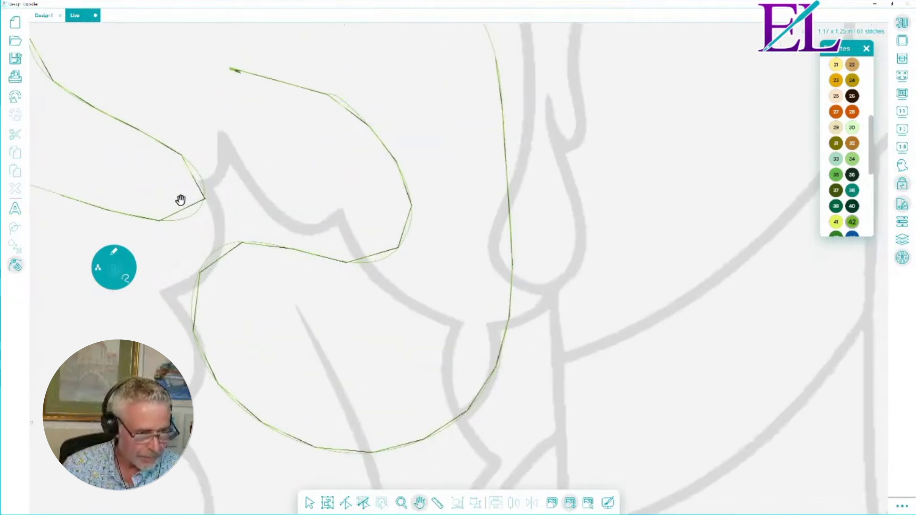
pyautogui.scroll(4, 181, 200)
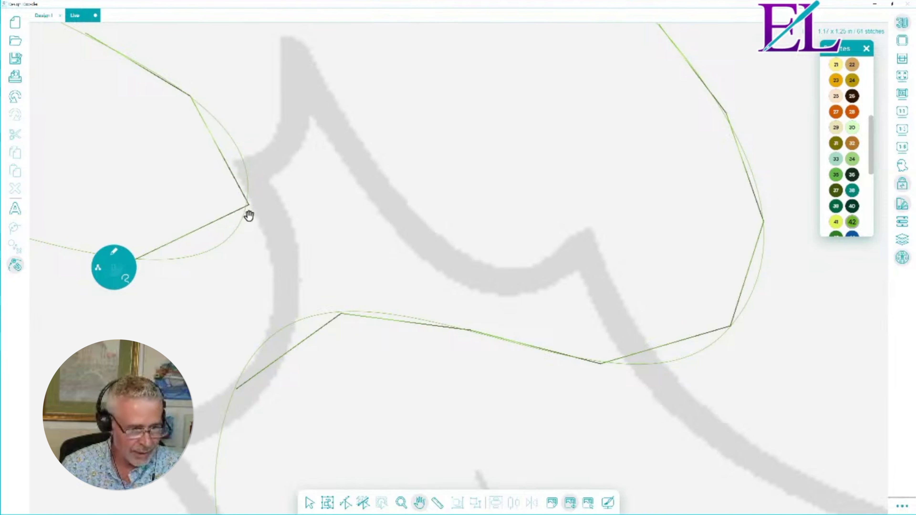
# Select the curved run and set its stitch length to 1.5 mm
pyautogui.press('Escape')
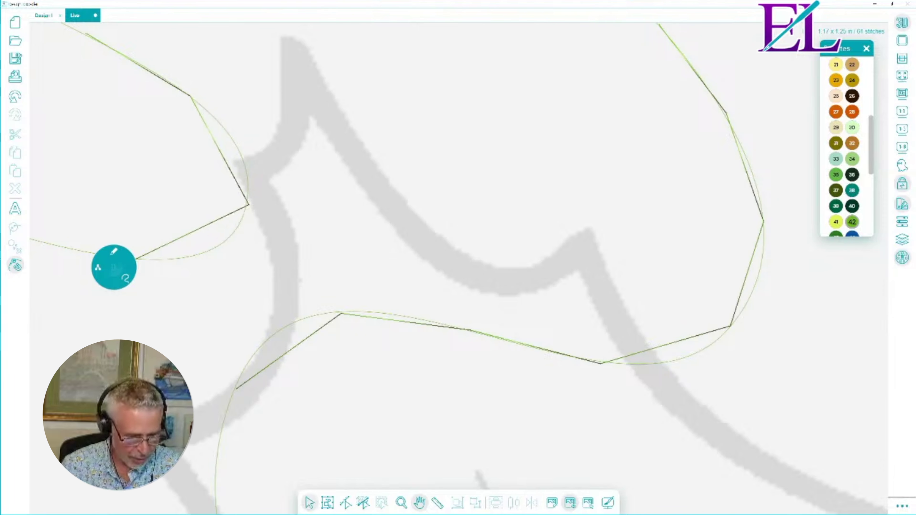
pyautogui.click(283, 330)
pyautogui.click(246, 203)
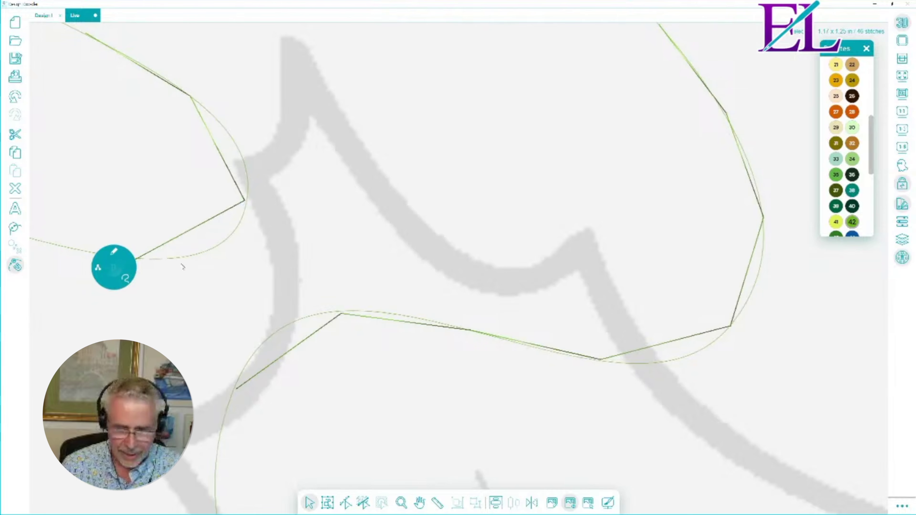
pyautogui.click(903, 222)
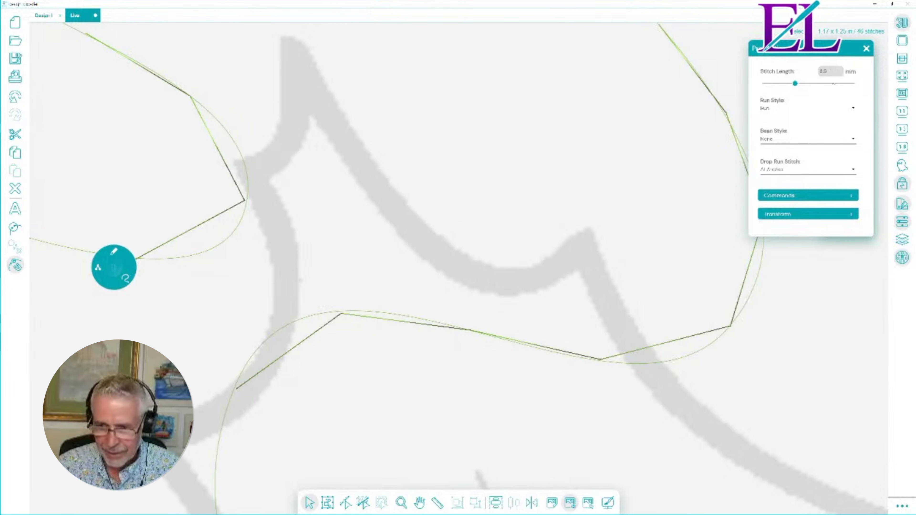
pyautogui.moveTo(831, 72); pyautogui.dragTo(808, 75)
pyautogui.write('1')
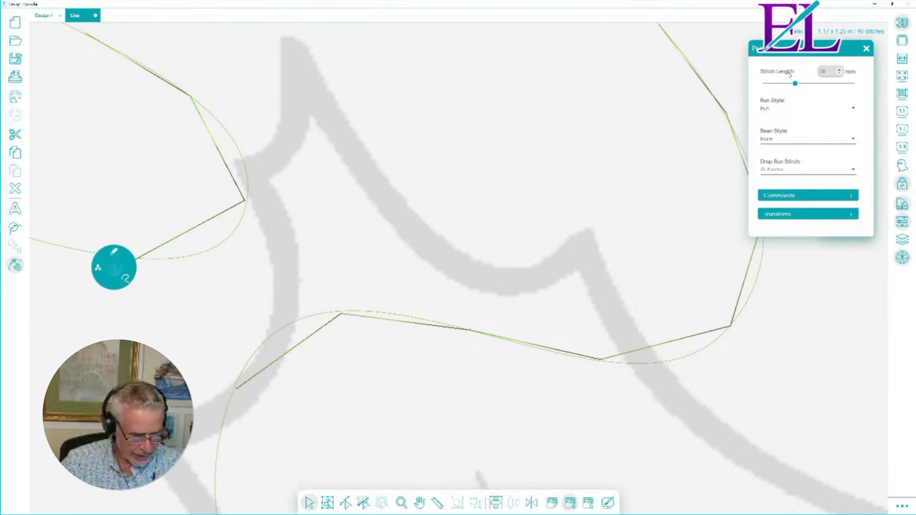
pyautogui.write('.5')
pyautogui.press('Return')
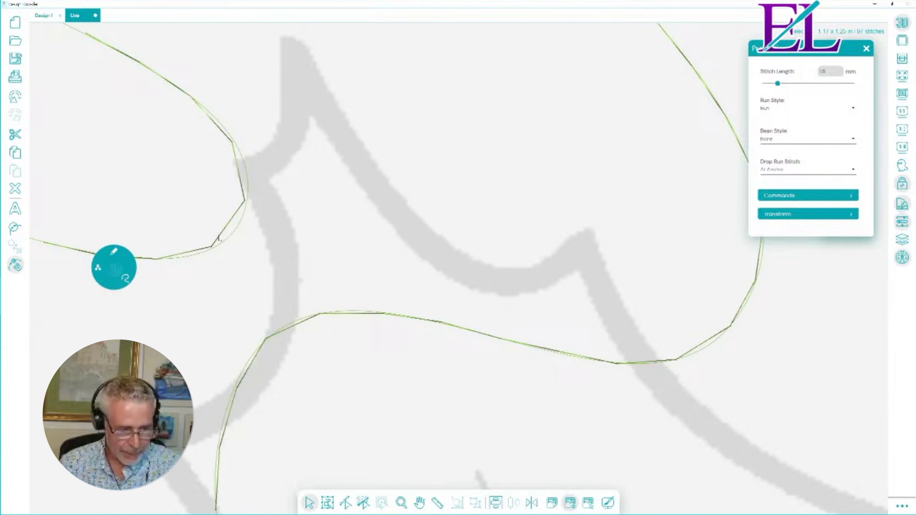
# Undo the stitch length change, the freehand curve and the starting line to clear the canvas
pyautogui.click(15, 97)
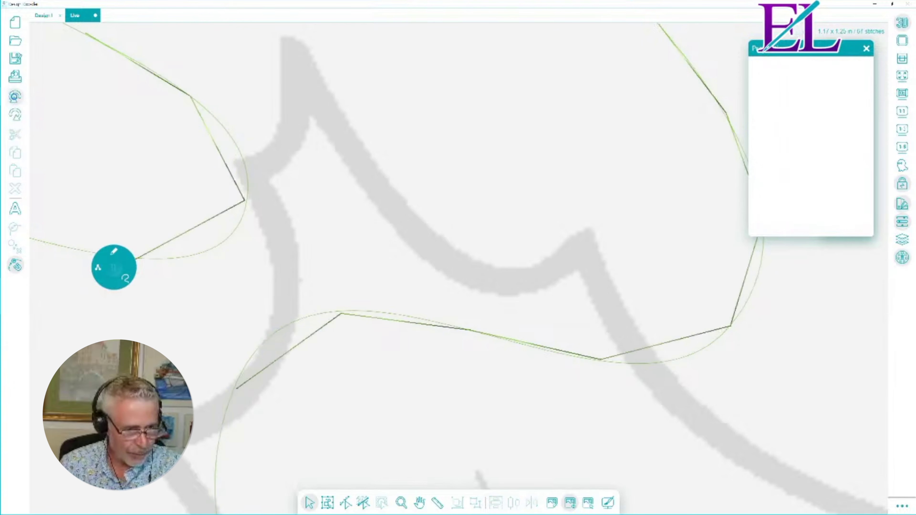
pyautogui.click(15, 97)
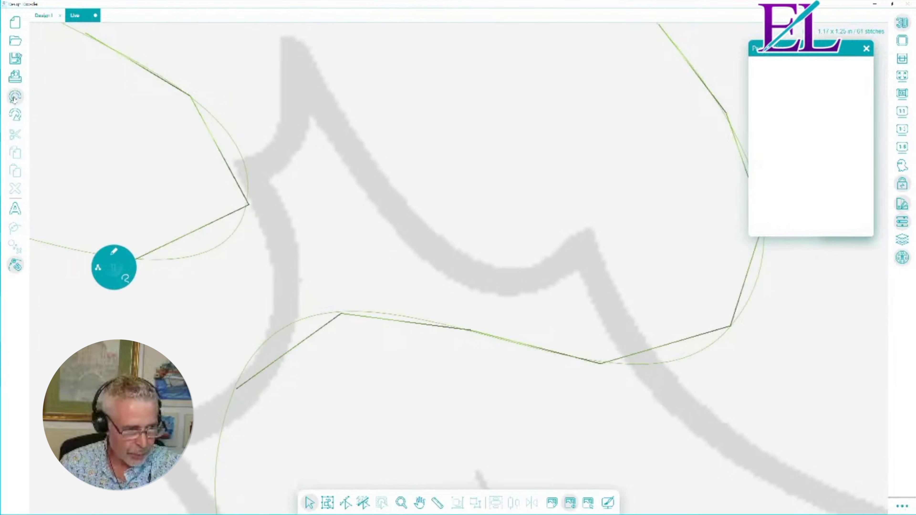
pyautogui.click(15, 97)
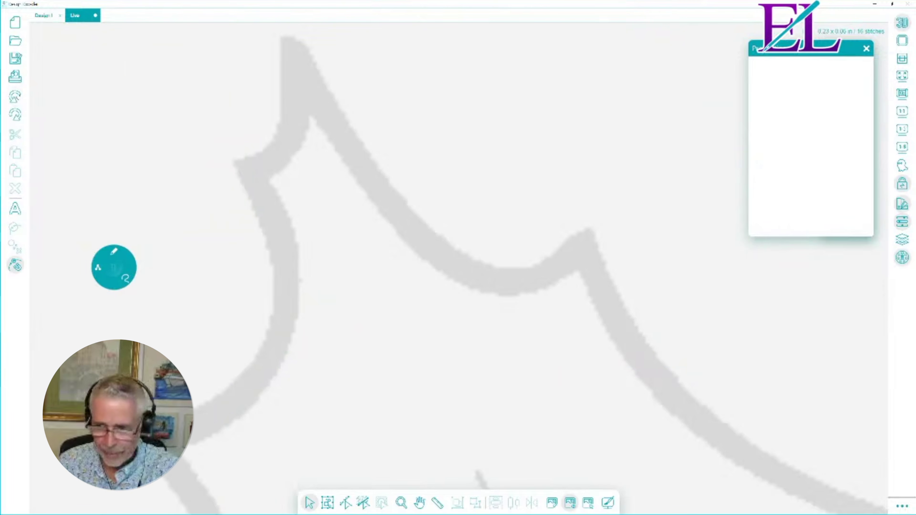
pyautogui.click(902, 147)
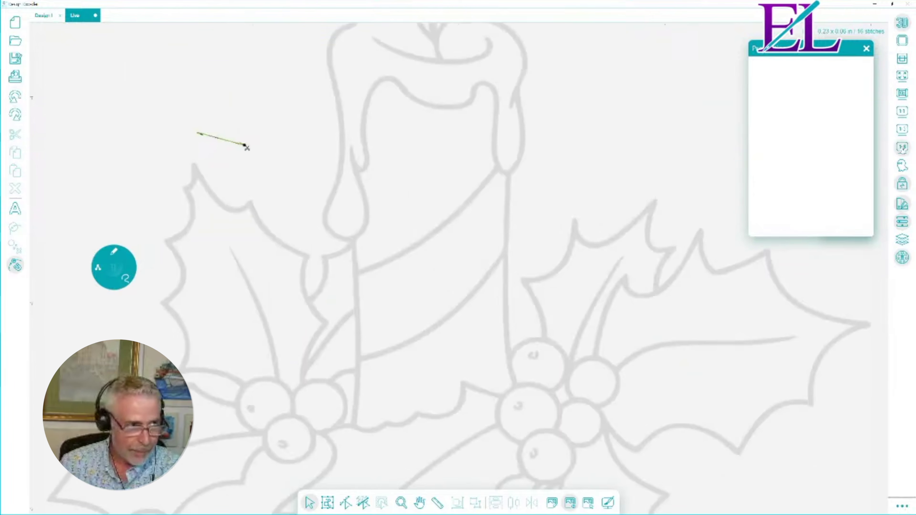
pyautogui.click(15, 97)
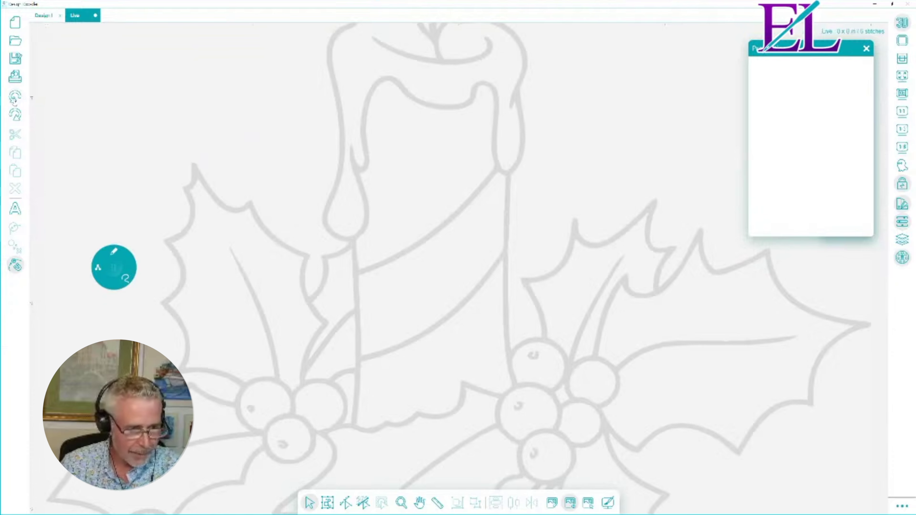
# Trace the left holly leaf freehand from the candle drip around the narrow loop and leaf tip to the berry, about 0.92 x 1.07 in
pyautogui.click(114, 266)
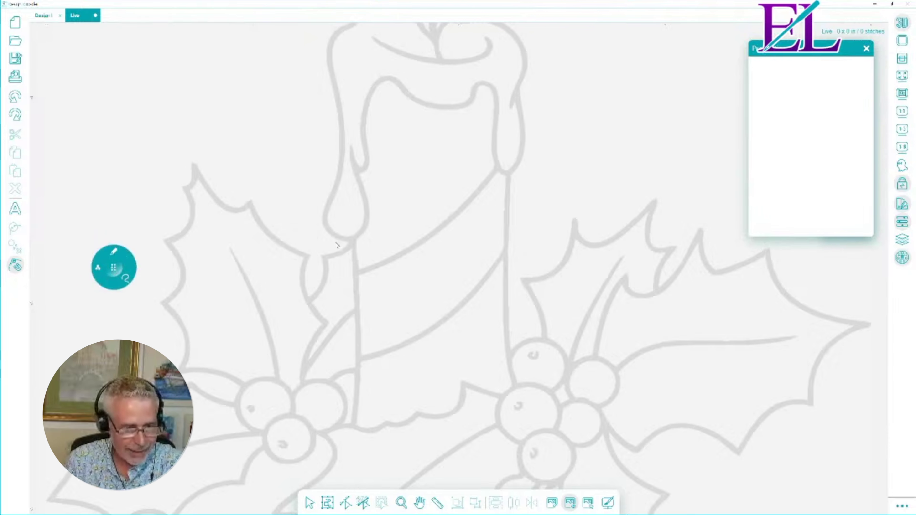
pyautogui.click(112, 262)
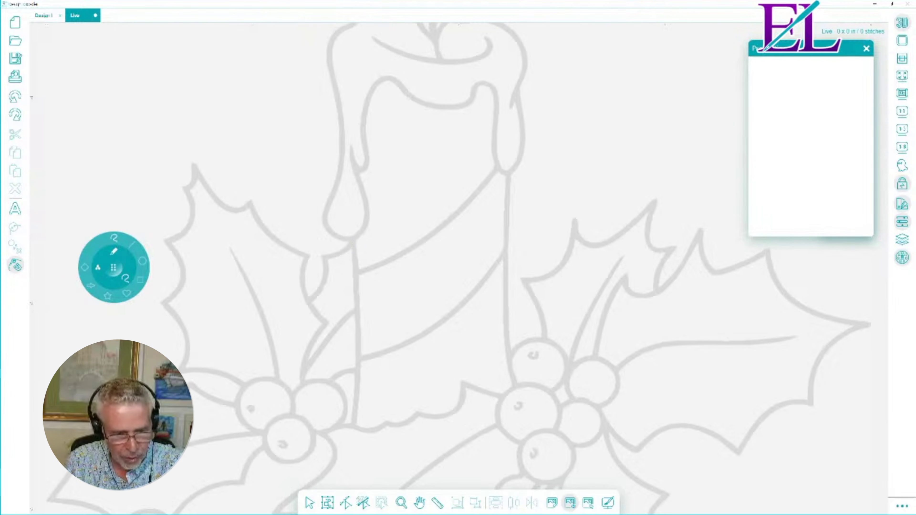
pyautogui.moveTo(309, 300); pyautogui.dragTo(309, 301)
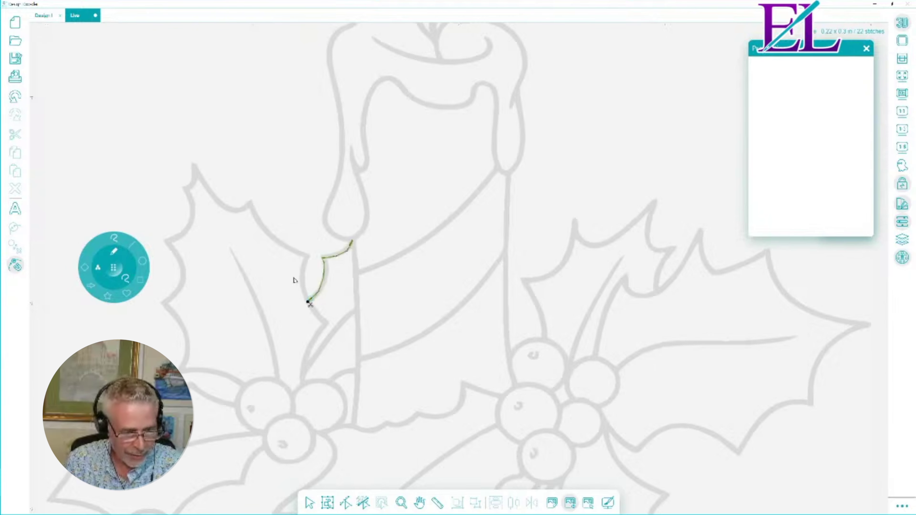
pyautogui.moveTo(309, 303); pyautogui.dragTo(306, 257)
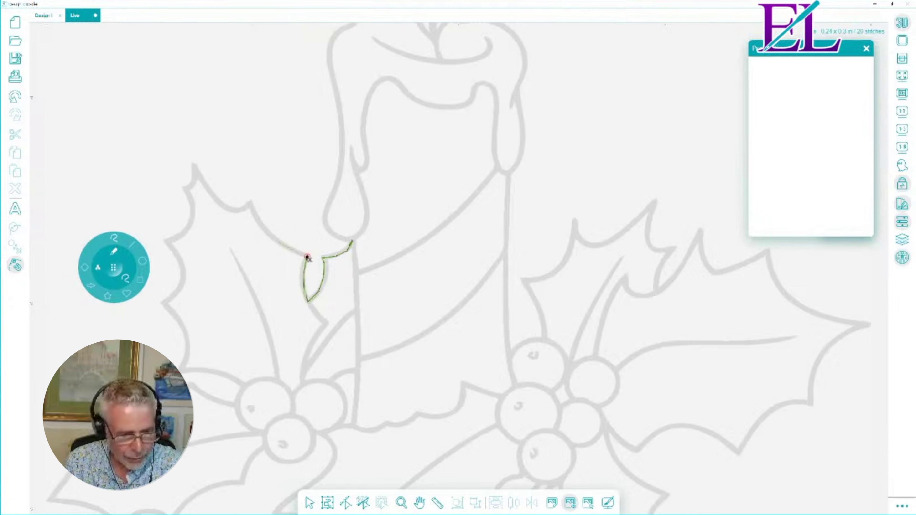
pyautogui.moveTo(307, 258); pyautogui.dragTo(250, 204)
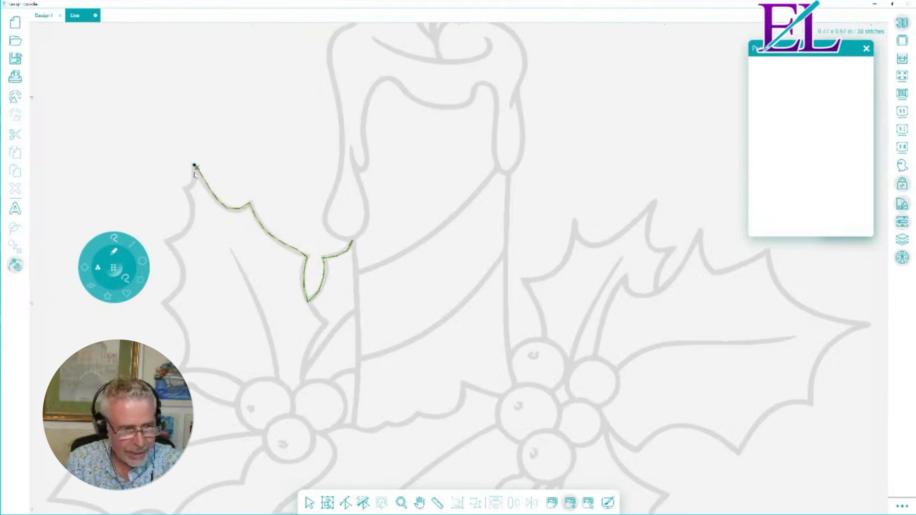
pyautogui.click(186, 188)
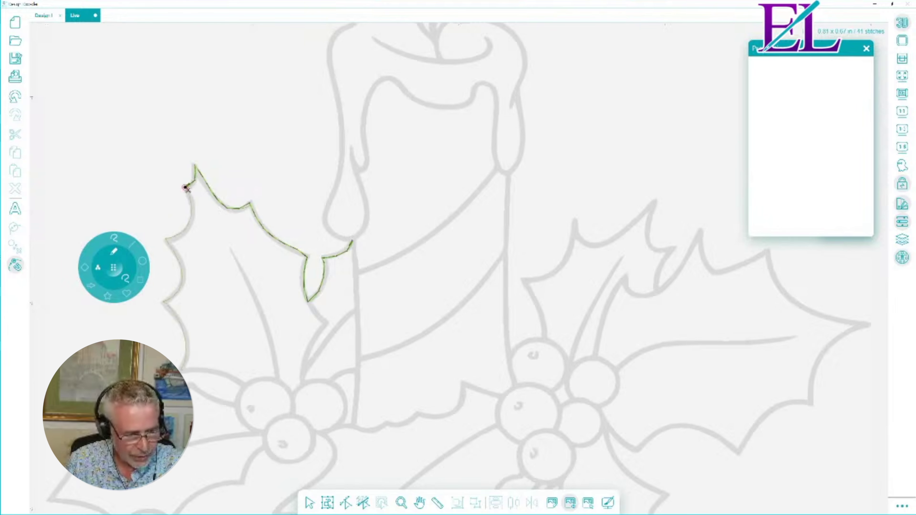
pyautogui.moveTo(186, 188); pyautogui.dragTo(245, 384)
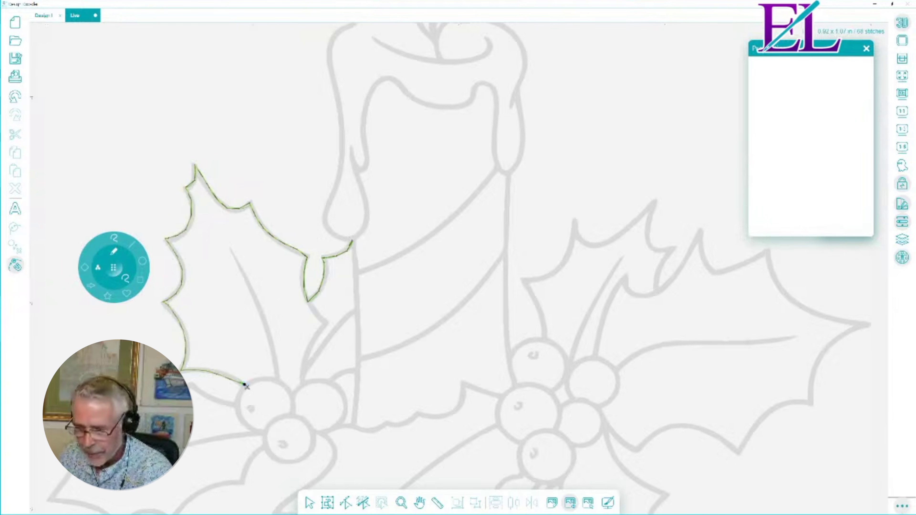
# Hide the stitches and the background artwork, and move the drawing wheel clear of the leaf outline
pyautogui.click(901, 506)
pyautogui.click(873, 377)
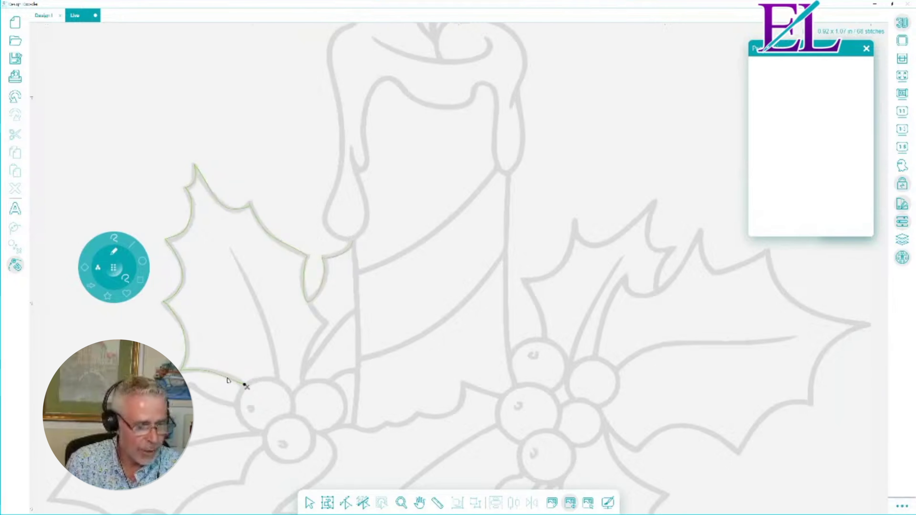
pyautogui.press('z')
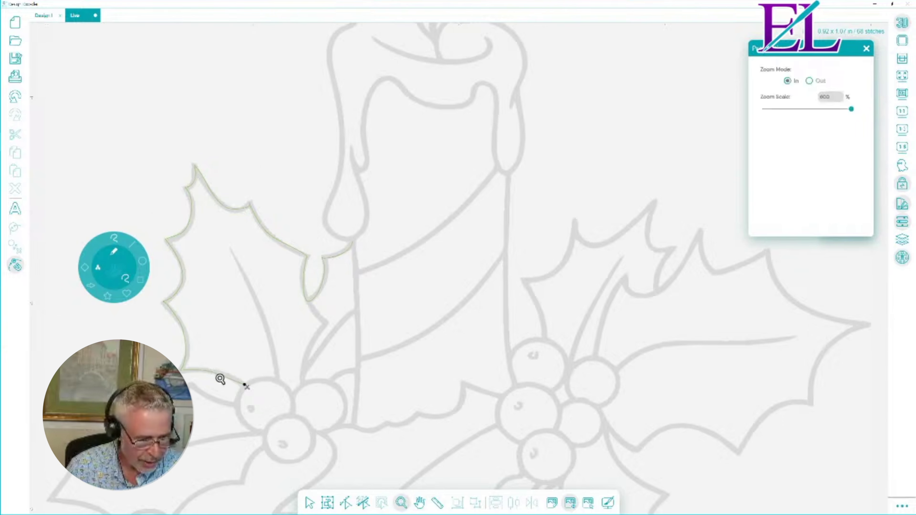
pyautogui.click(221, 379)
pyautogui.click(214, 374)
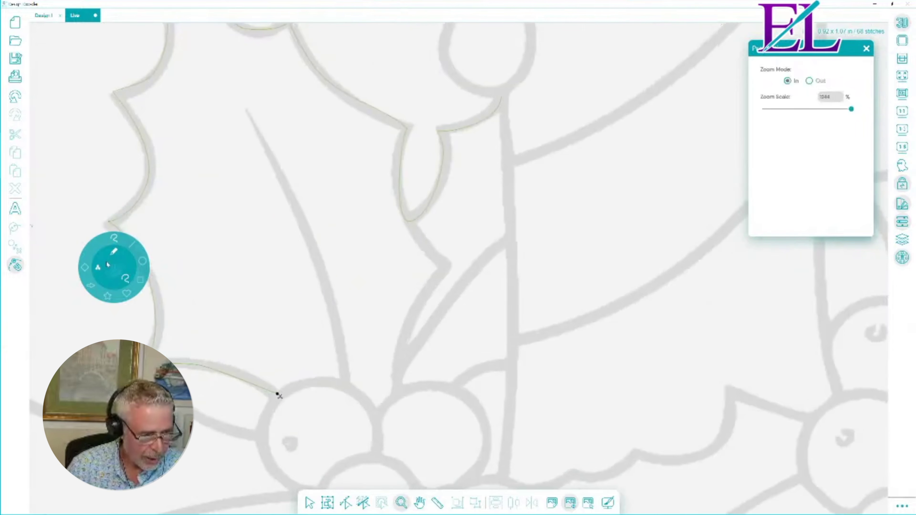
pyautogui.moveTo(114, 267); pyautogui.dragTo(75, 283)
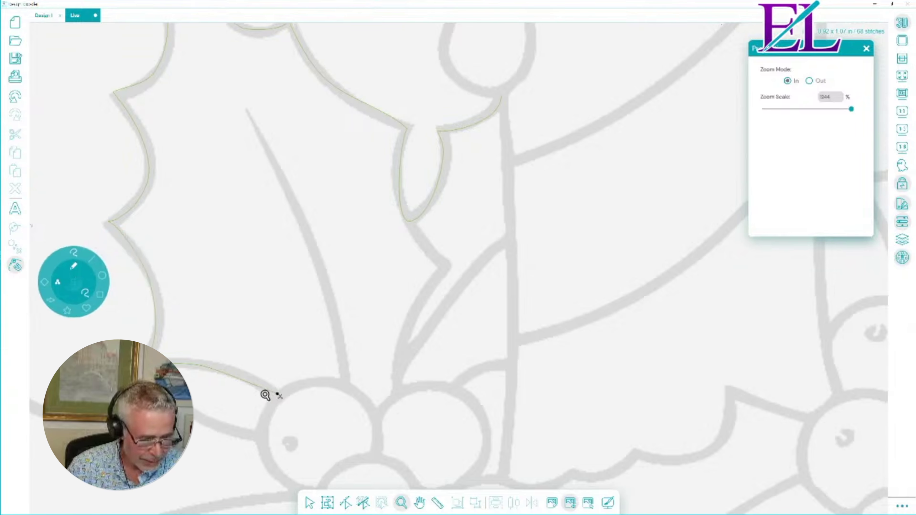
pyautogui.click(571, 505)
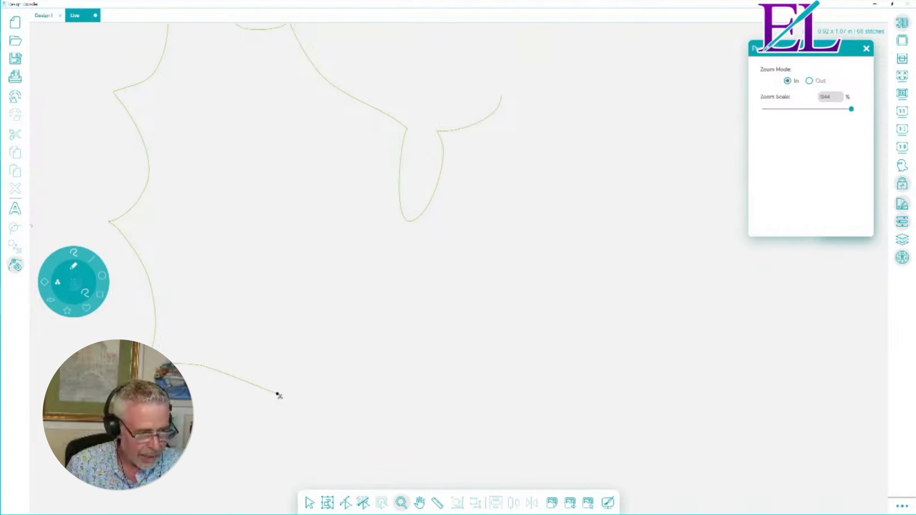
# Draw a second freehand pass back over the leaf's outer edge, from the berry end up to the small point below the tip
pyautogui.click(71, 258)
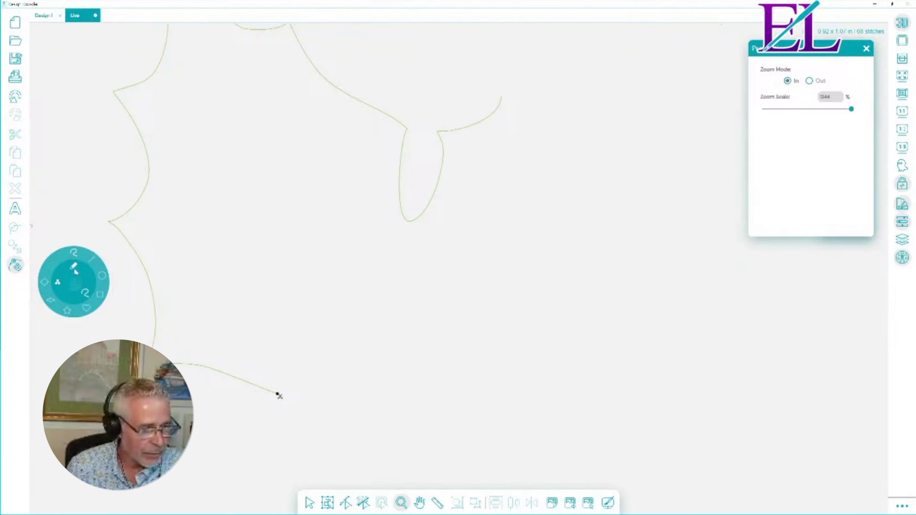
pyautogui.click(75, 255)
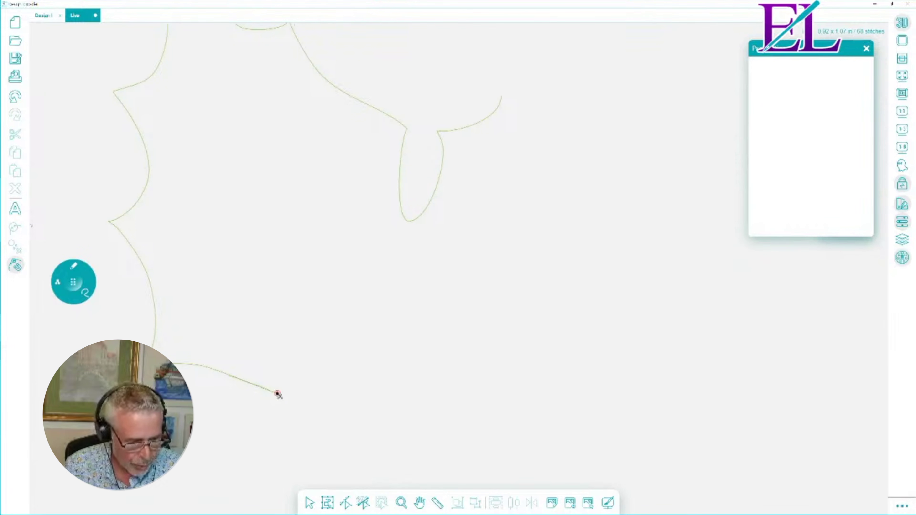
pyautogui.click(277, 394)
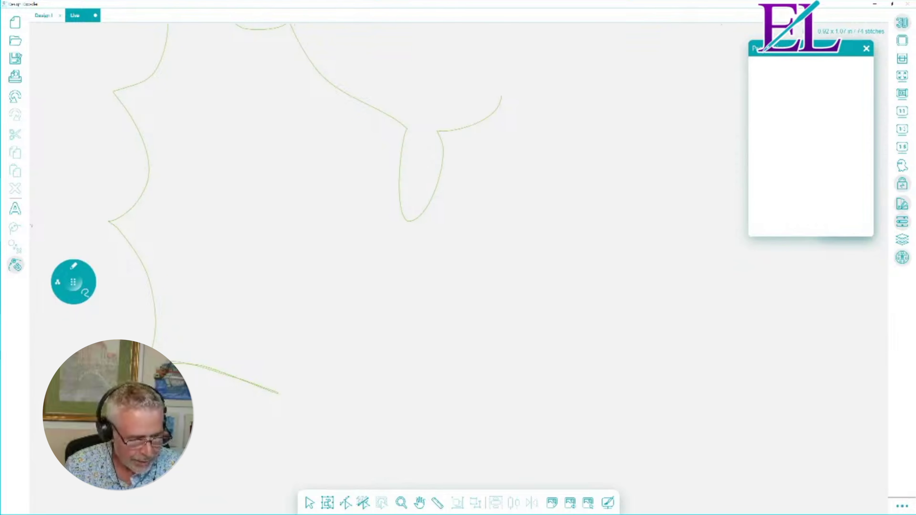
pyautogui.click(108, 221)
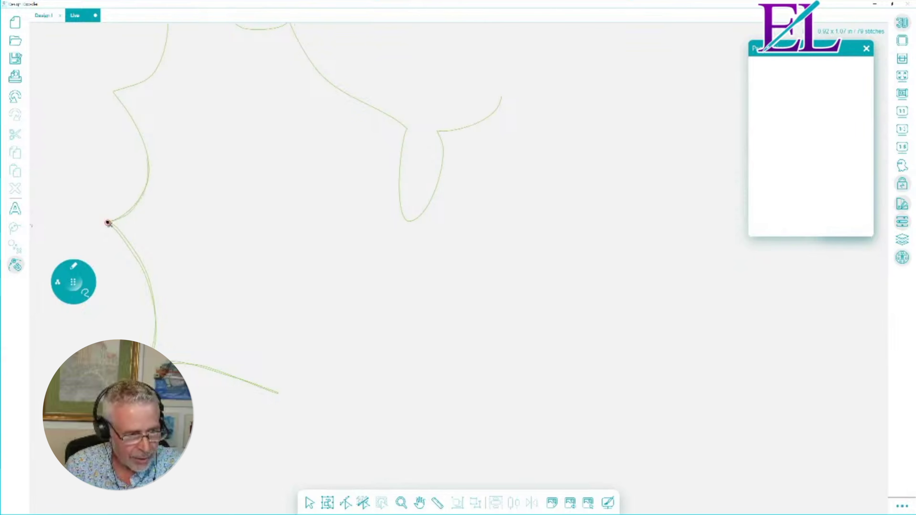
pyautogui.click(114, 92)
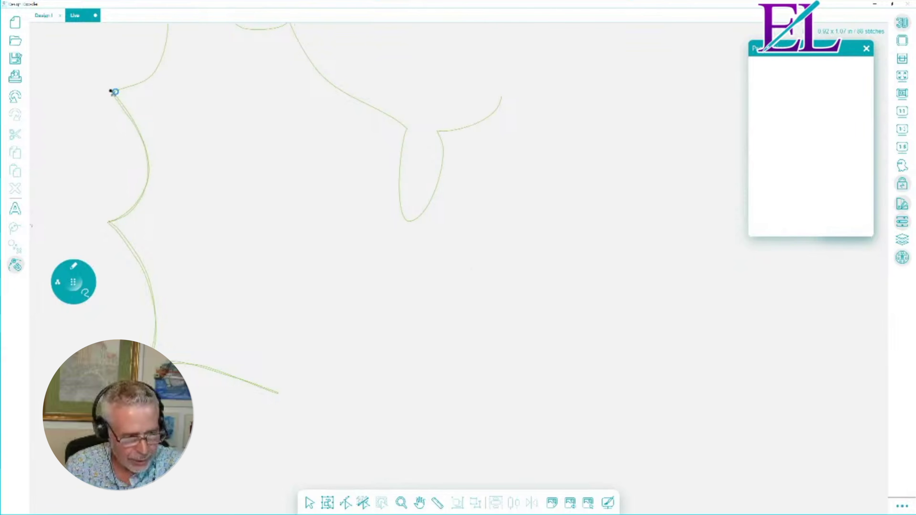
pyautogui.moveTo(114, 91); pyautogui.dragTo(174, 225)
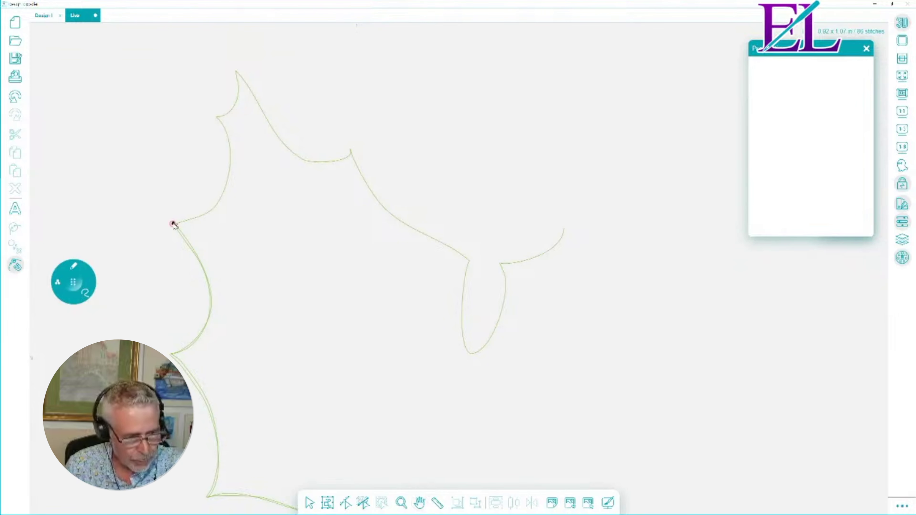
pyautogui.click(216, 117)
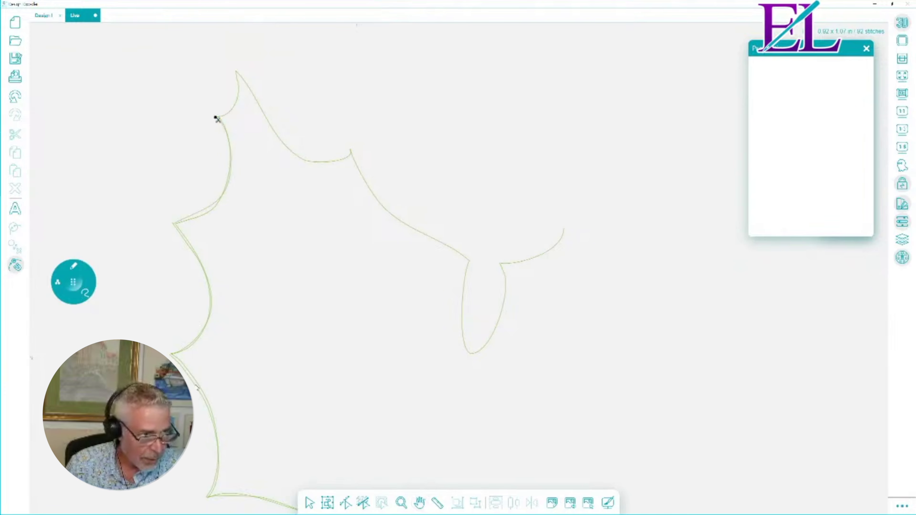
# Inspect the double line up close and continue the second pass over the leaf tip, upper edge and narrow loop to the original starting end
pyautogui.press('z')
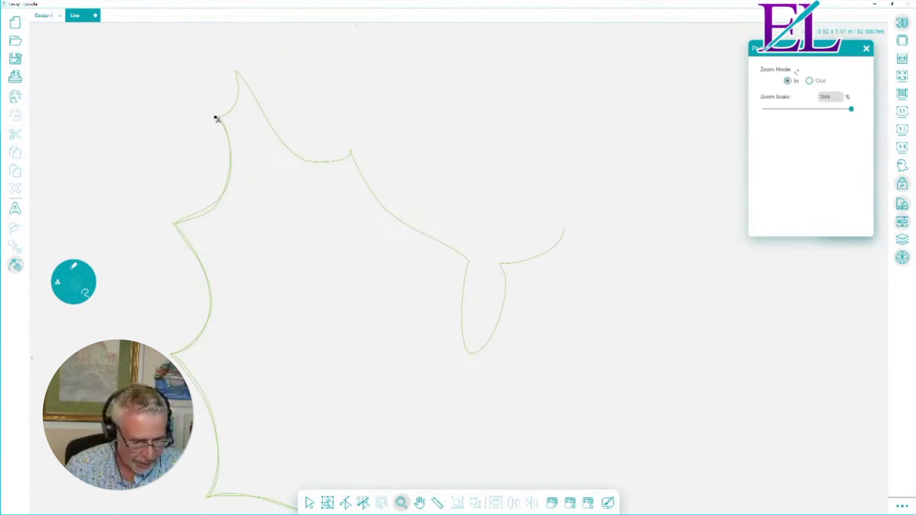
pyautogui.click(191, 389)
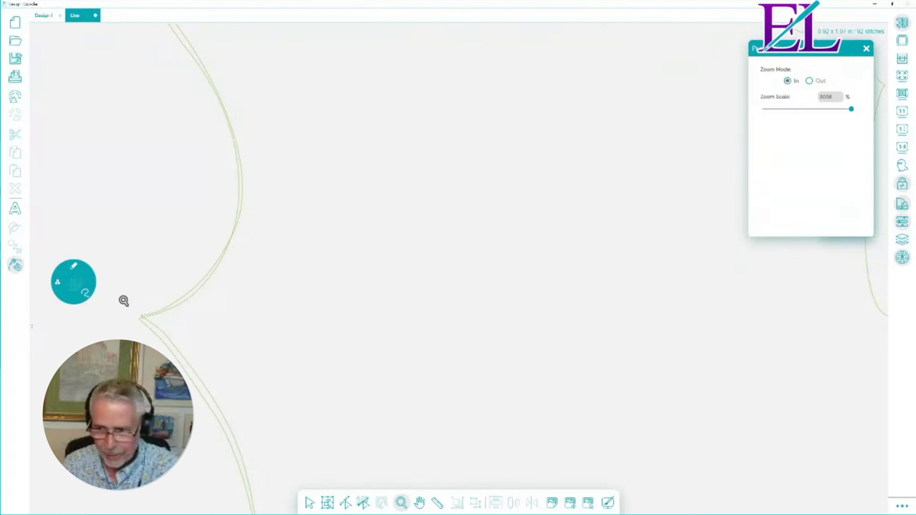
pyautogui.scroll(-3, 184, 189)
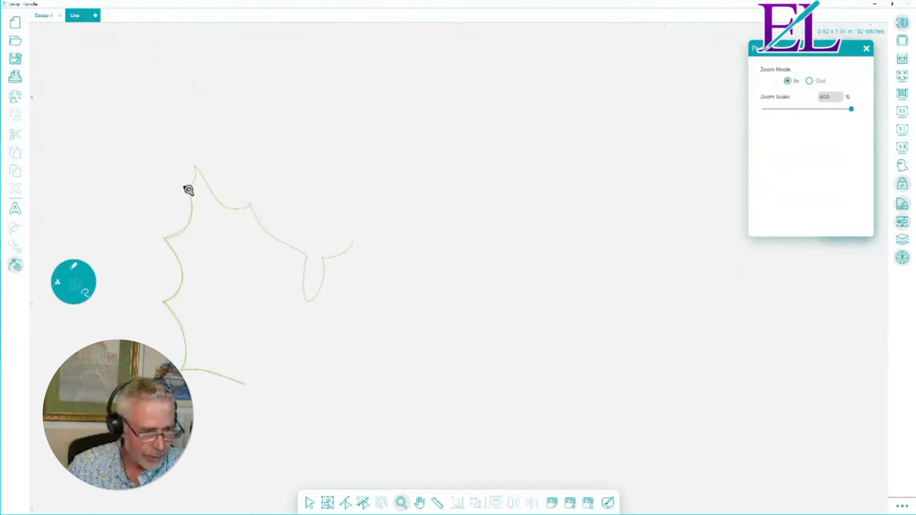
pyautogui.press('Escape')
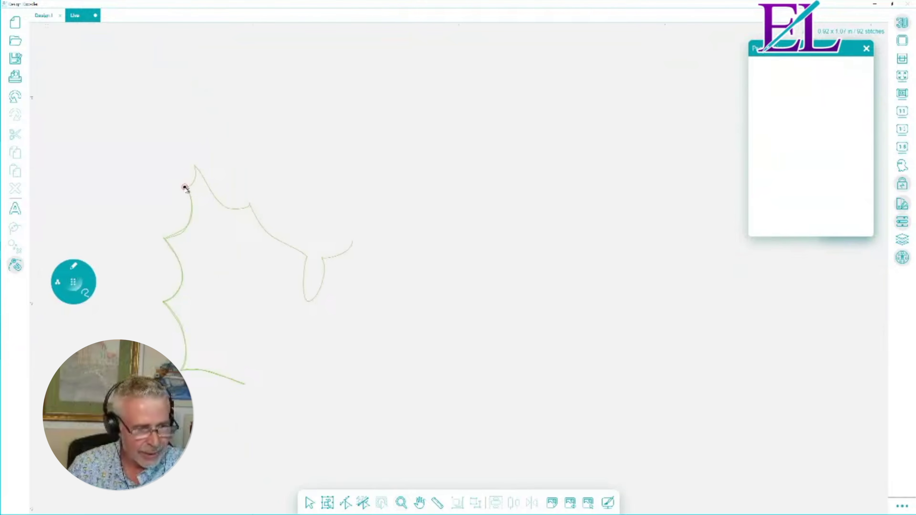
pyautogui.moveTo(184, 187); pyautogui.dragTo(195, 167)
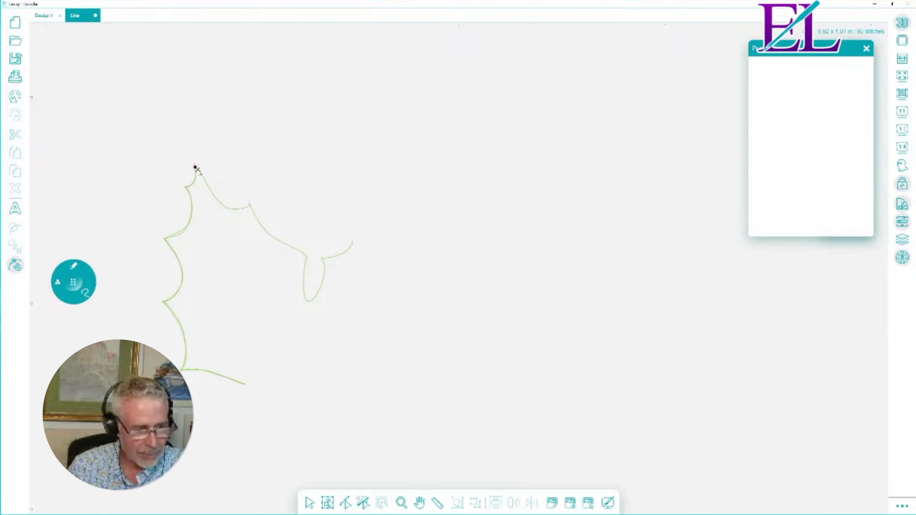
pyautogui.click(249, 205)
pyautogui.click(307, 258)
pyautogui.click(323, 258)
pyautogui.click(352, 240)
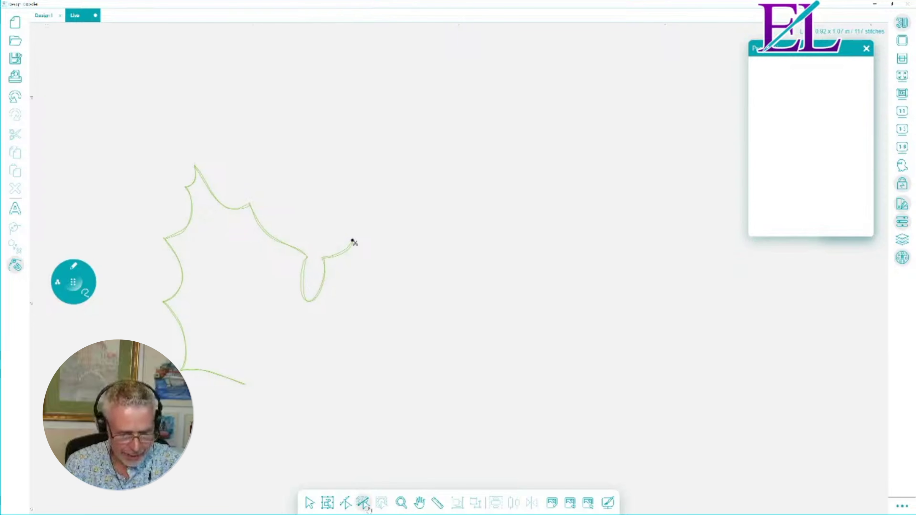
# Show the stitches and hide the outlines to examine the doubled run around the narrow loop
pyautogui.click(401, 503)
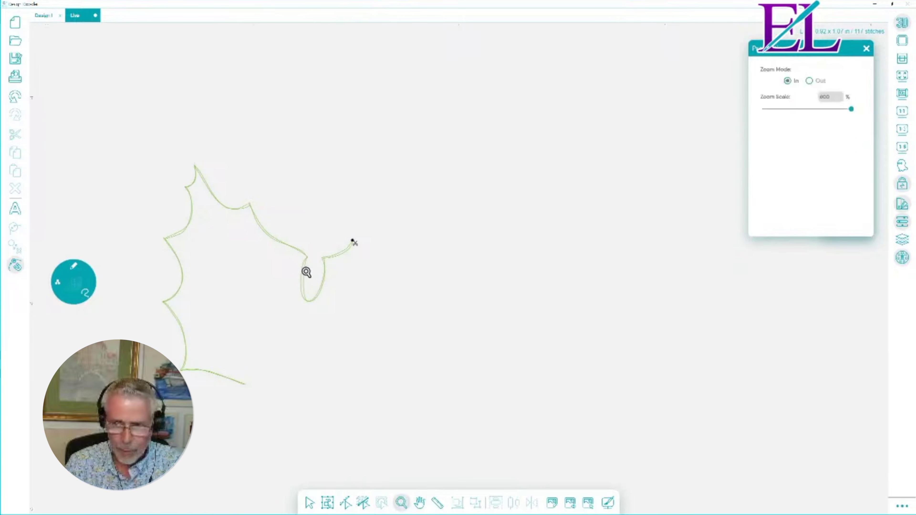
pyautogui.click(296, 291)
pyautogui.click(299, 289)
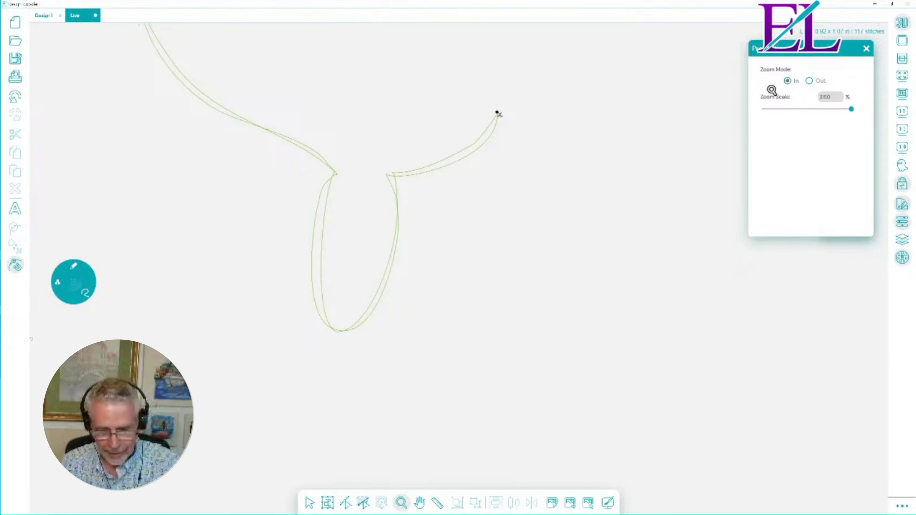
pyautogui.click(902, 506)
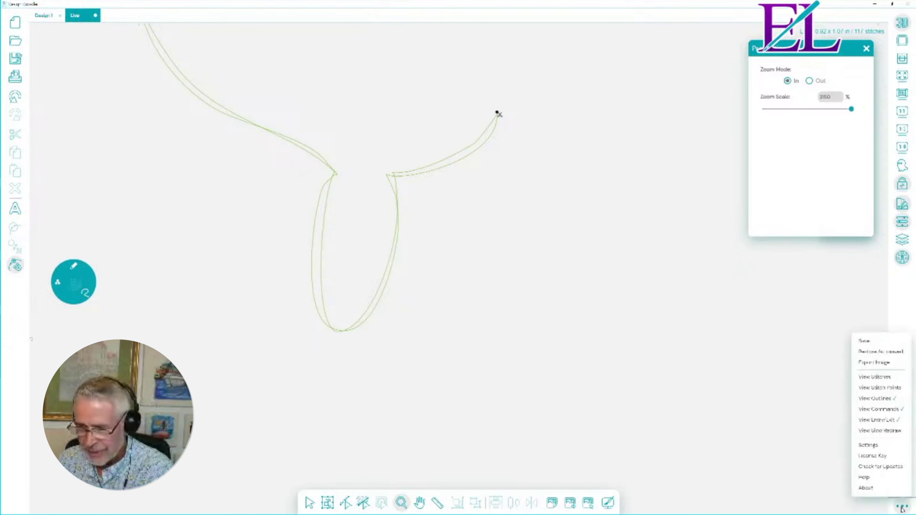
pyautogui.click(865, 379)
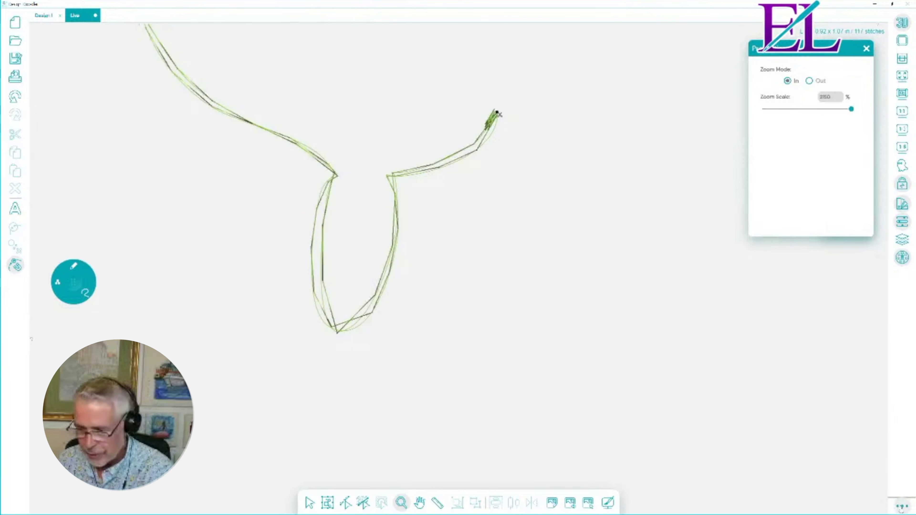
pyautogui.click(902, 507)
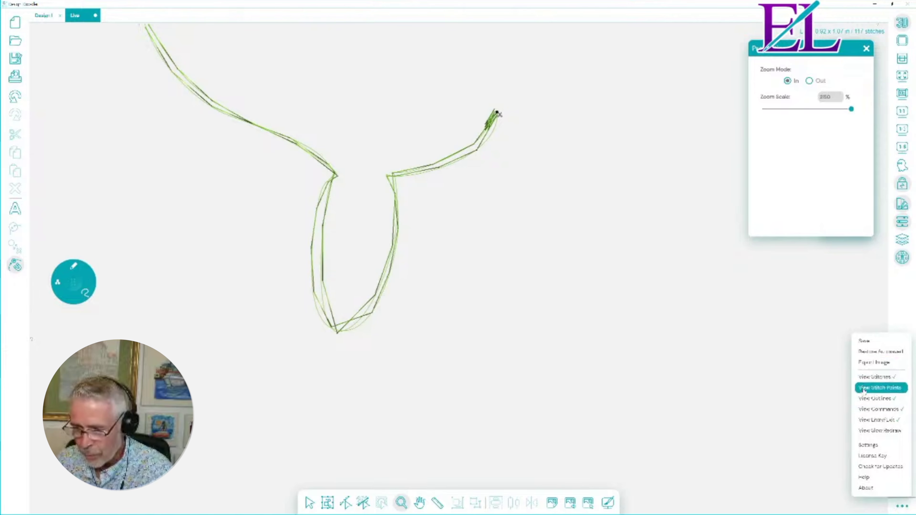
pyautogui.click(861, 411)
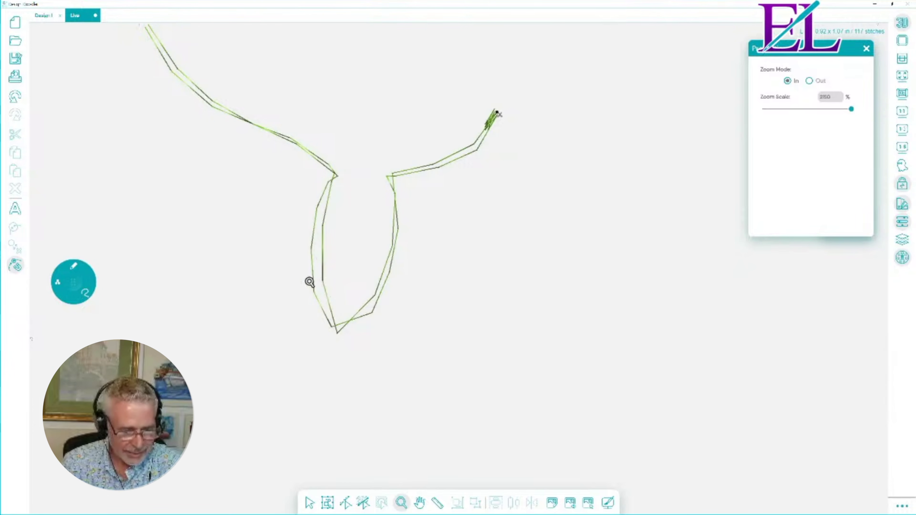
# Edit the second pass's anchor points on the narrow loop's left side, moving two of them inward onto the first pass
pyautogui.click(344, 503)
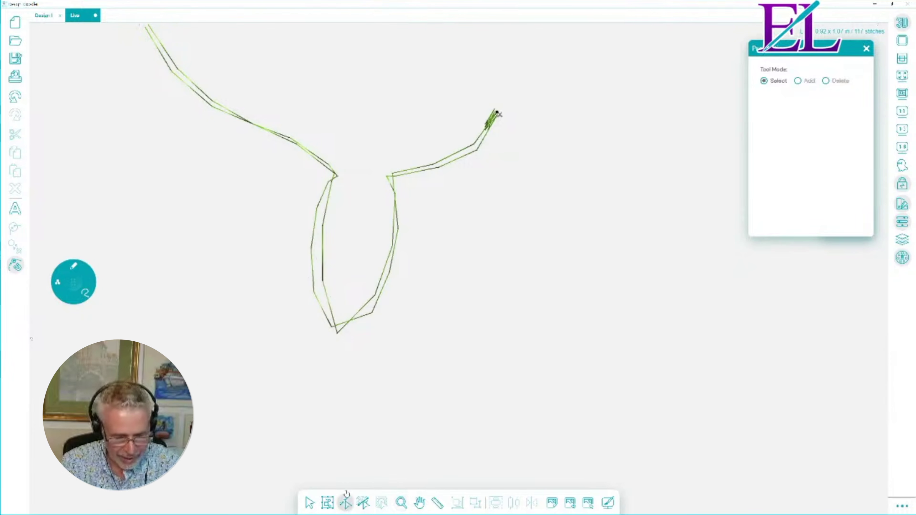
pyautogui.click(323, 284)
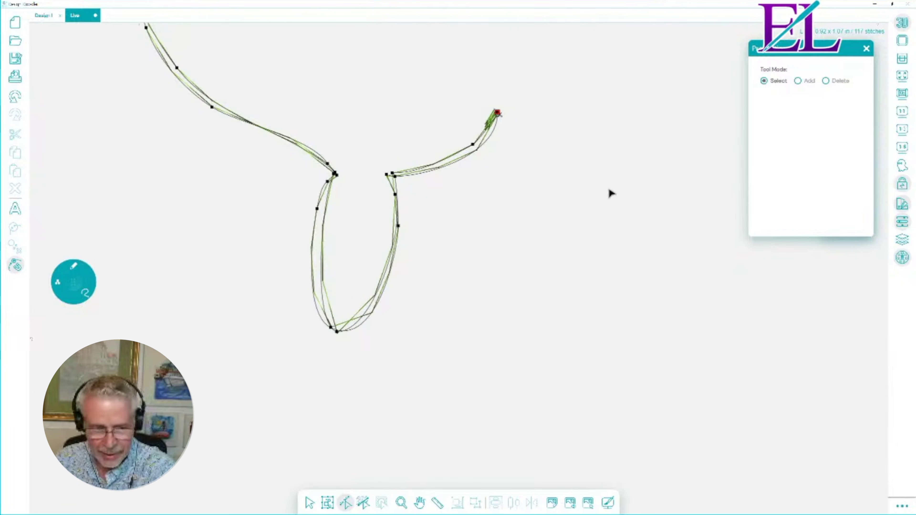
pyautogui.click(325, 213)
pyautogui.moveTo(327, 203); pyautogui.dragTo(331, 187)
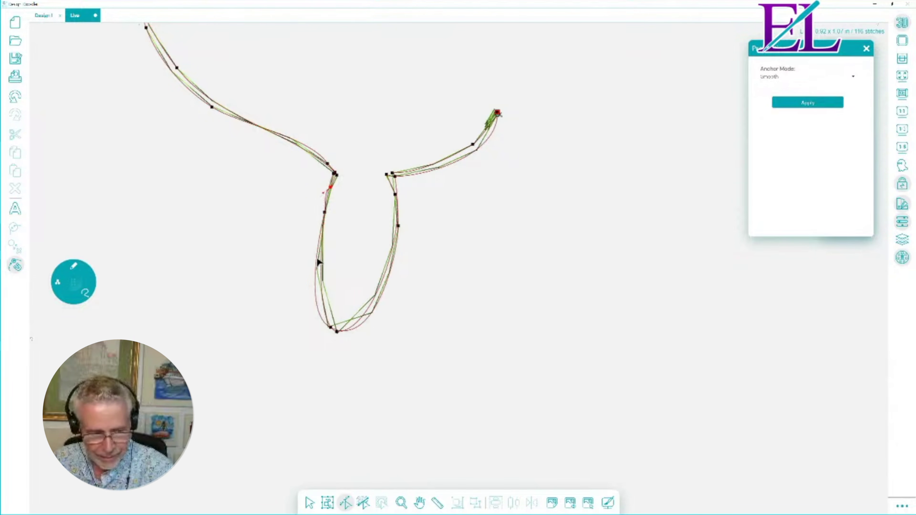
pyautogui.click(346, 502)
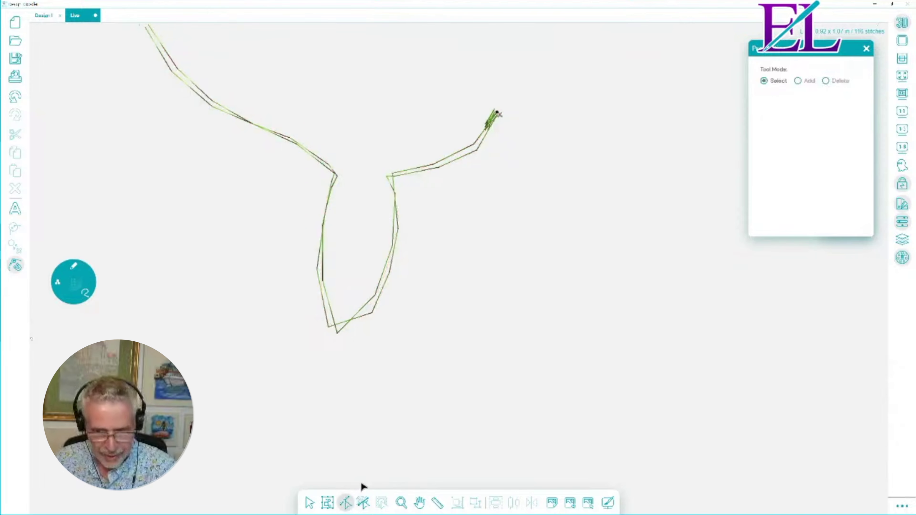
# Add an anchor point to the second pass on the short curve between the narrow loop and the starting end
pyautogui.click(798, 80)
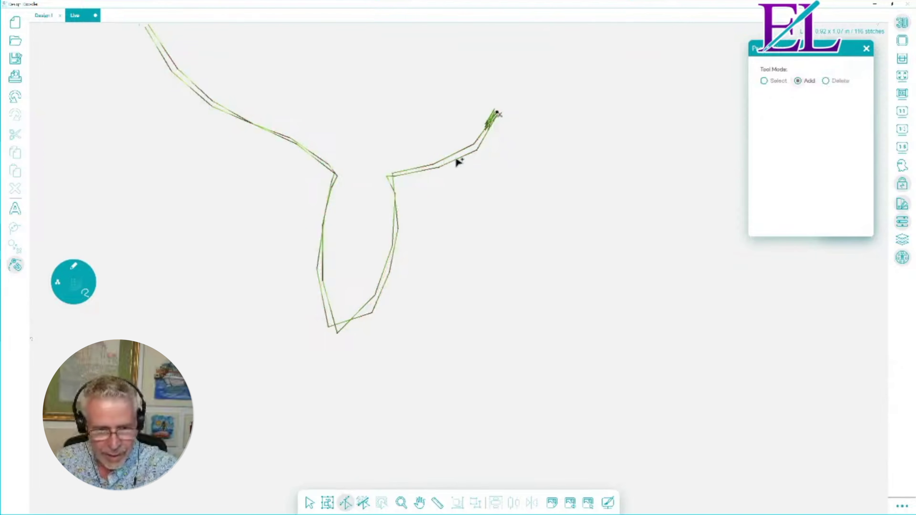
pyautogui.click(498, 113)
pyautogui.click(454, 163)
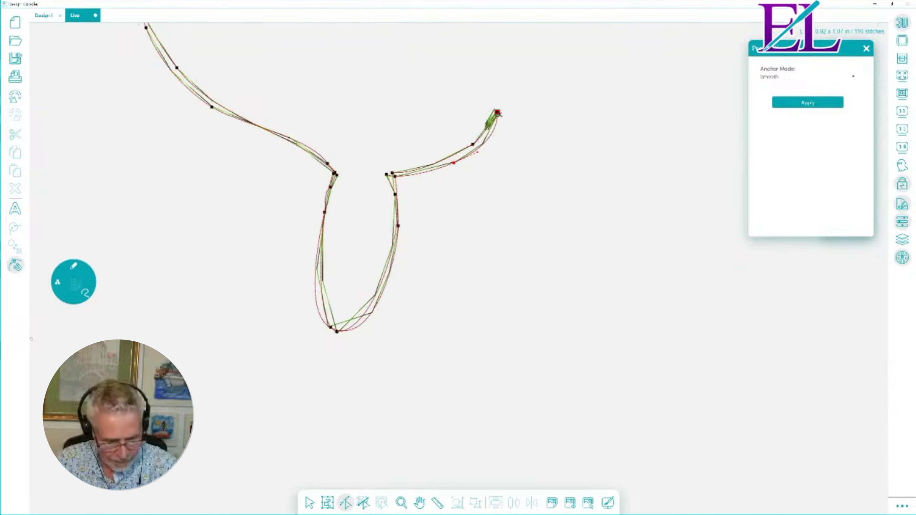
pyautogui.click(345, 500)
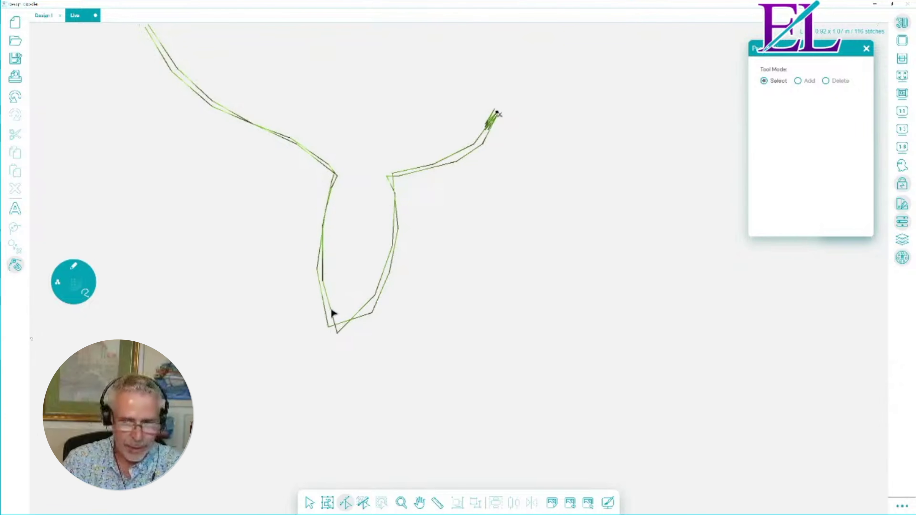
# Examine the whole leaf run at 600%, 300% and 100% zoom, and turn off the 3D stitch view
pyautogui.click(402, 504)
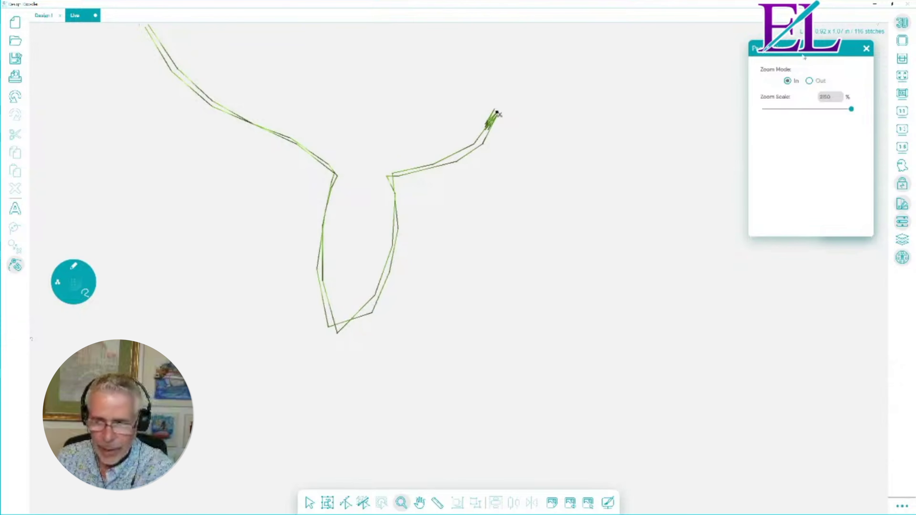
pyautogui.click(902, 146)
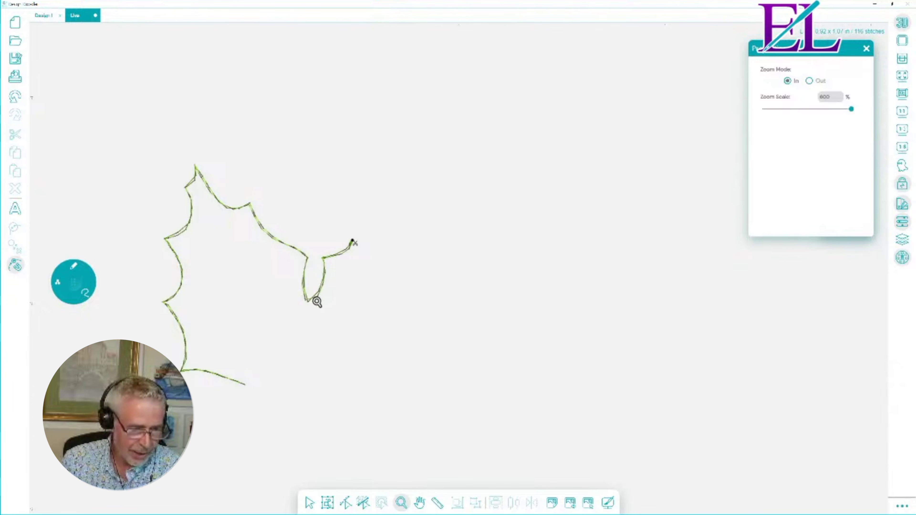
pyautogui.click(903, 129)
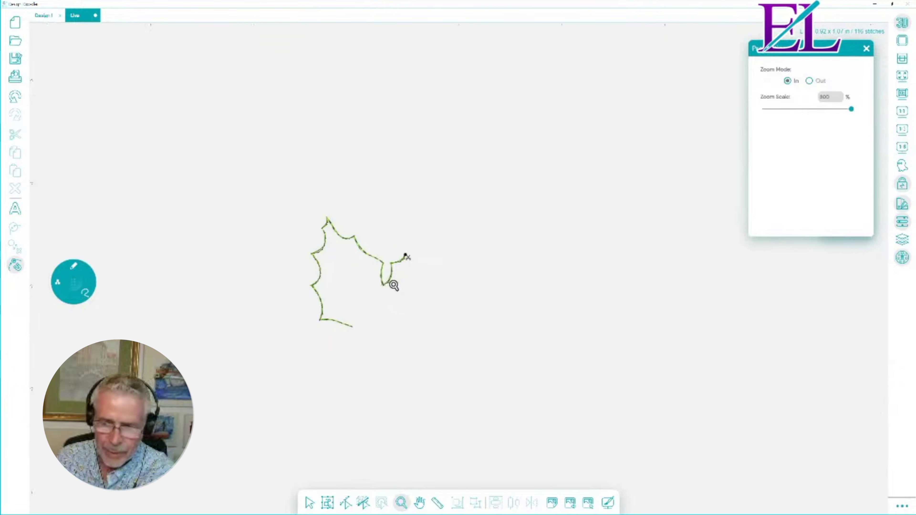
pyautogui.click(903, 112)
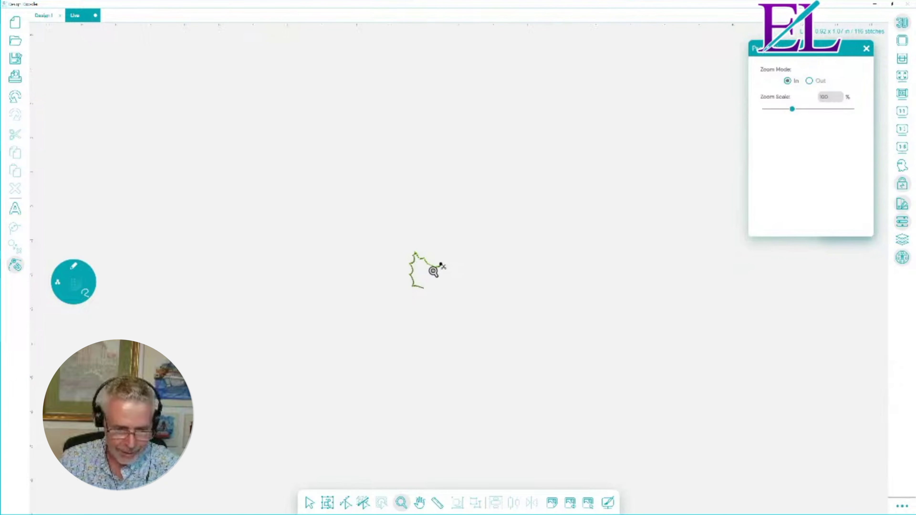
pyautogui.click(903, 26)
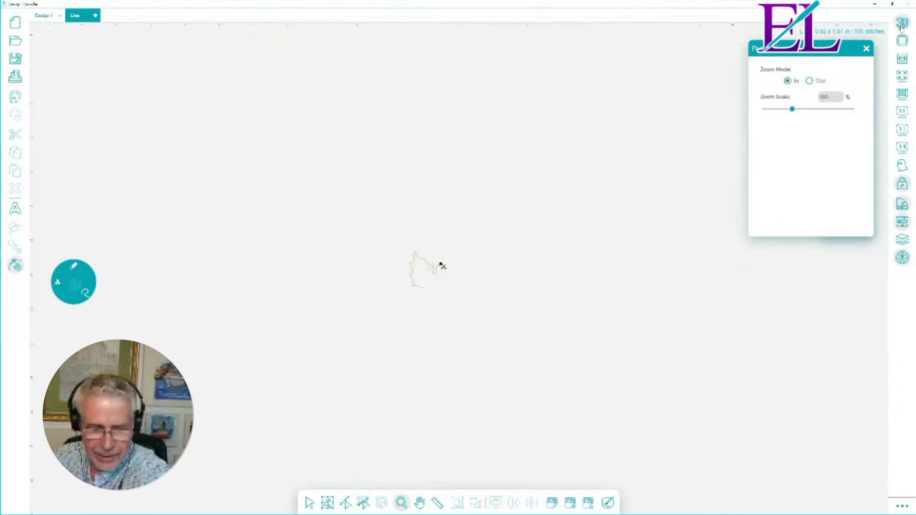